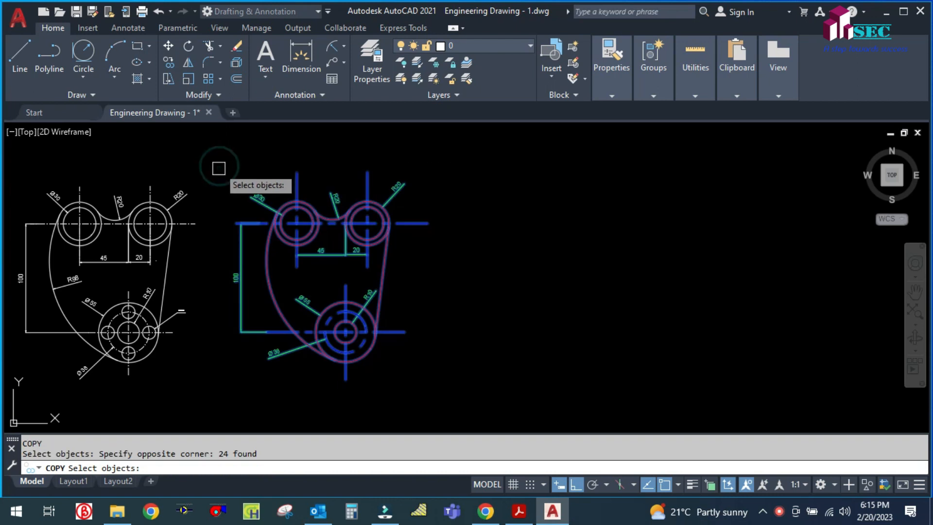
Step: Place a copy of the coloured, dimensioned drawing in the empty space to its right
left_click(218, 172)
left_click(556, 212)
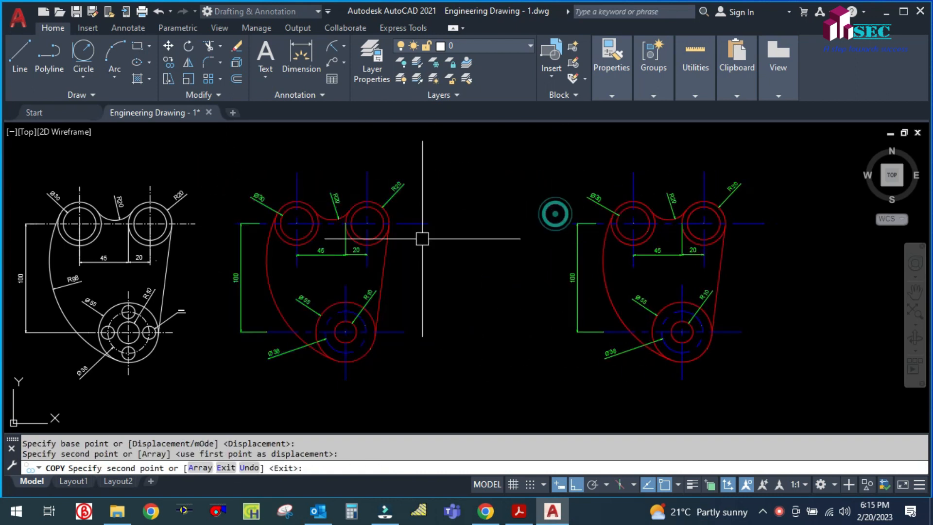
key("Escape")
scroll(360, 286, "down", 2)
scroll(627, 255, "up", 2)
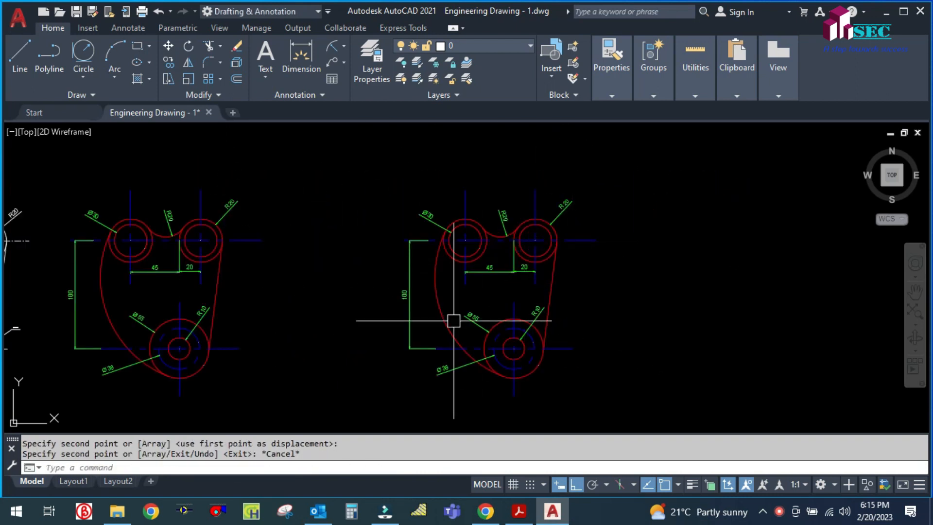
Step: Erase the 100, Ø38, Ø55 and R10 dimensions from the copied drawing
scroll(454, 320, "up", 2)
left_click(483, 319)
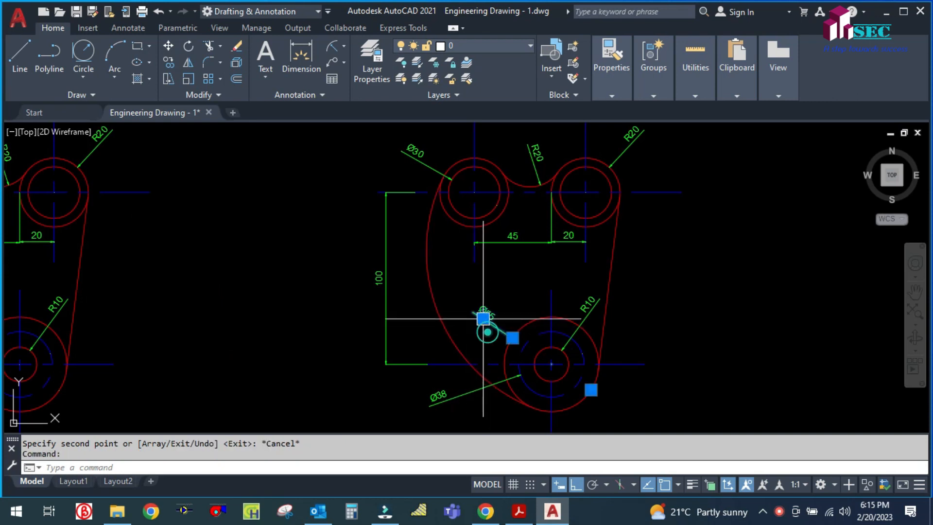
key("Escape")
left_click(385, 364)
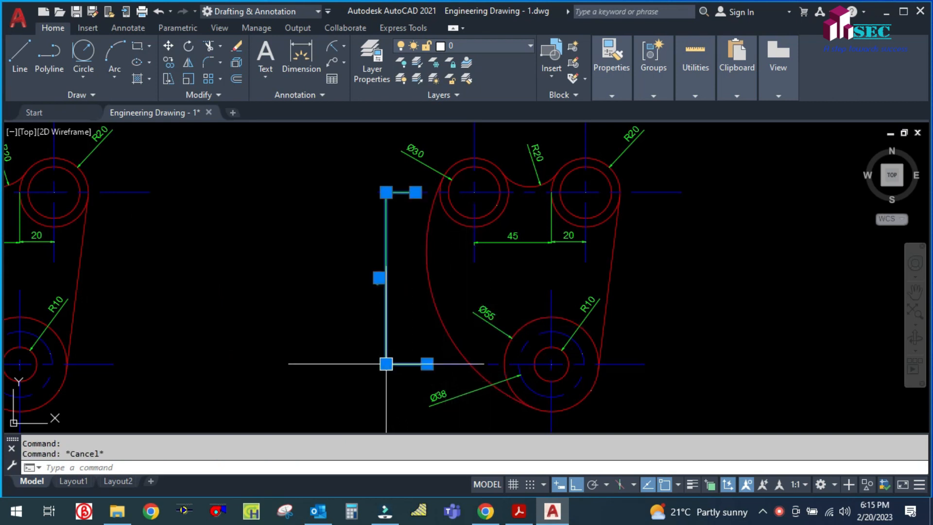
key("Delete")
left_click(462, 412)
left_click(420, 387)
key("Delete")
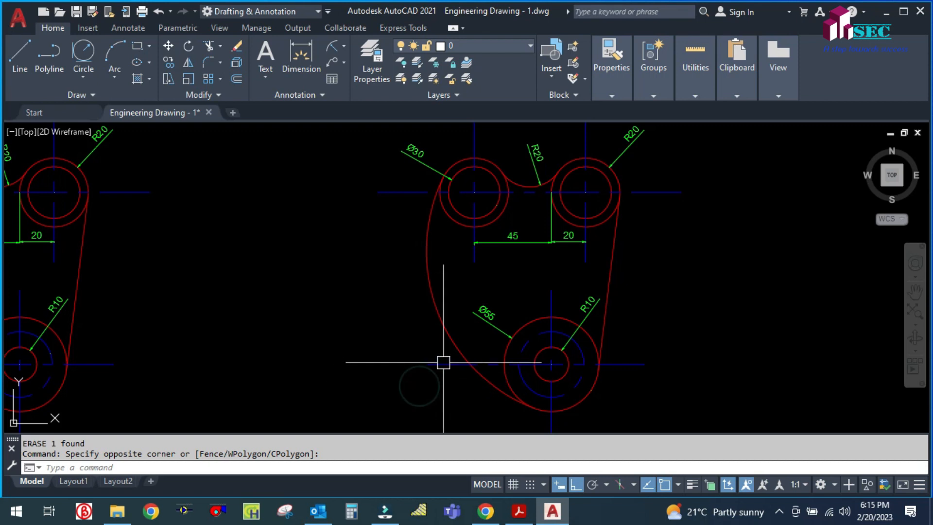
left_click(503, 326)
key("Delete")
left_click(591, 308)
key("Delete")
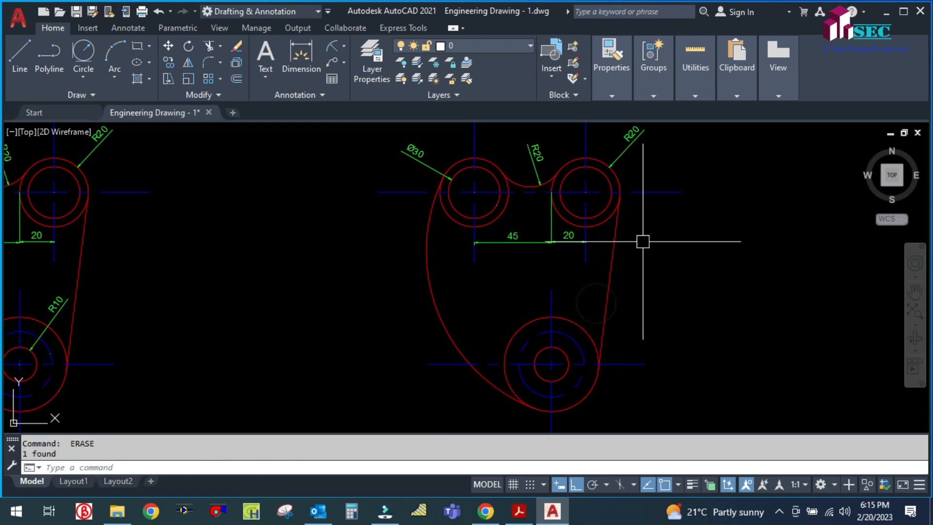
Step: Erase the two R20 dimensions, the 45 and 20 dimensions and the Ø30 dimension from the copied drawing
scroll(635, 235, "down", 2)
left_click(636, 192)
key("Delete")
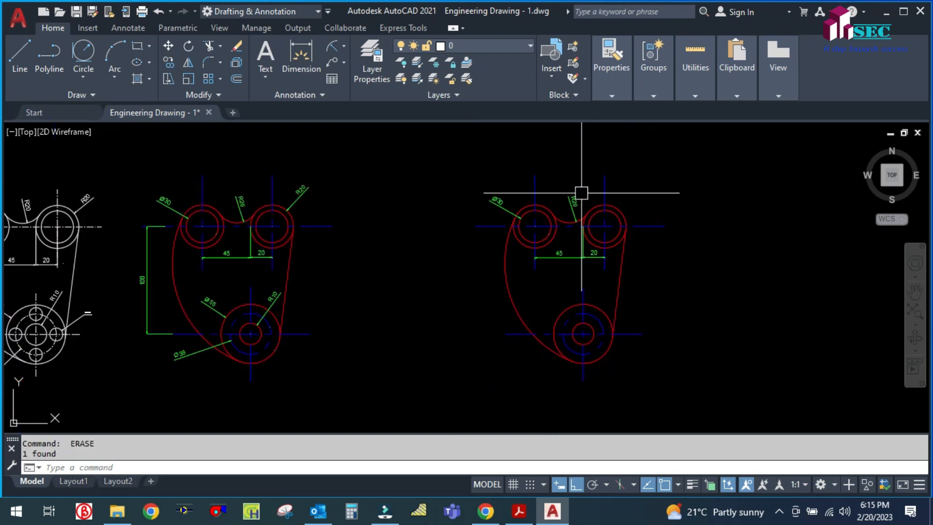
key("Delete")
scroll(587, 254, "up", 2)
left_click(594, 282)
left_click(562, 254)
key("Delete")
left_click(454, 179)
key("Delete")
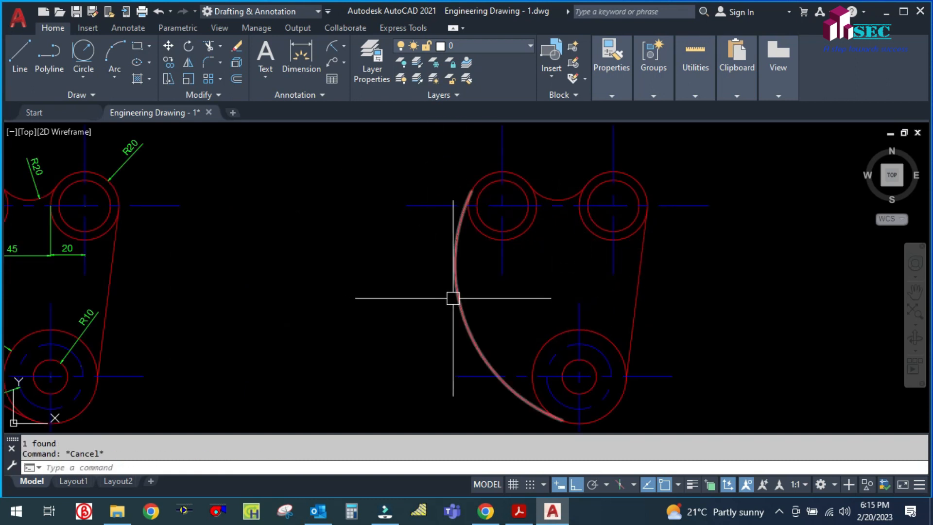
Step: Erase the large curved arc on the left side of the copied outline
left_click(453, 299)
type("E")
key("Return")
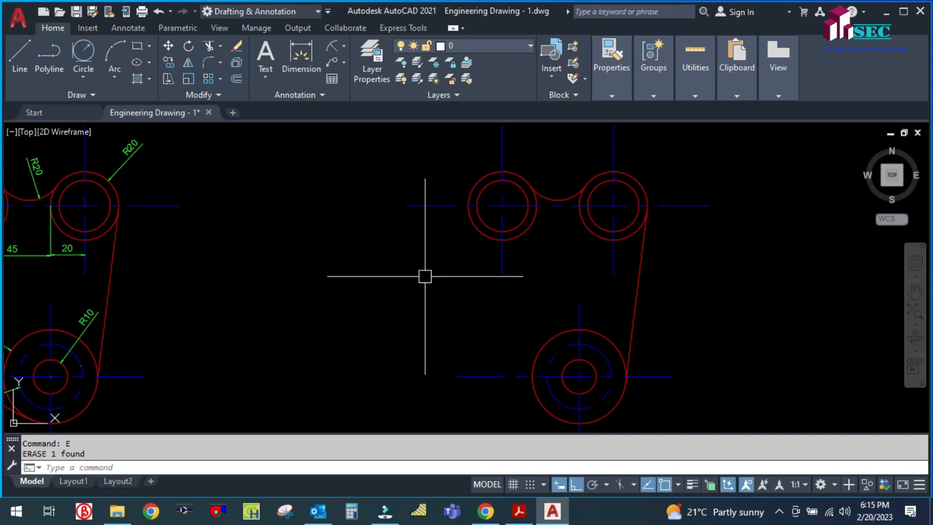
scroll(425, 275, "down", 2)
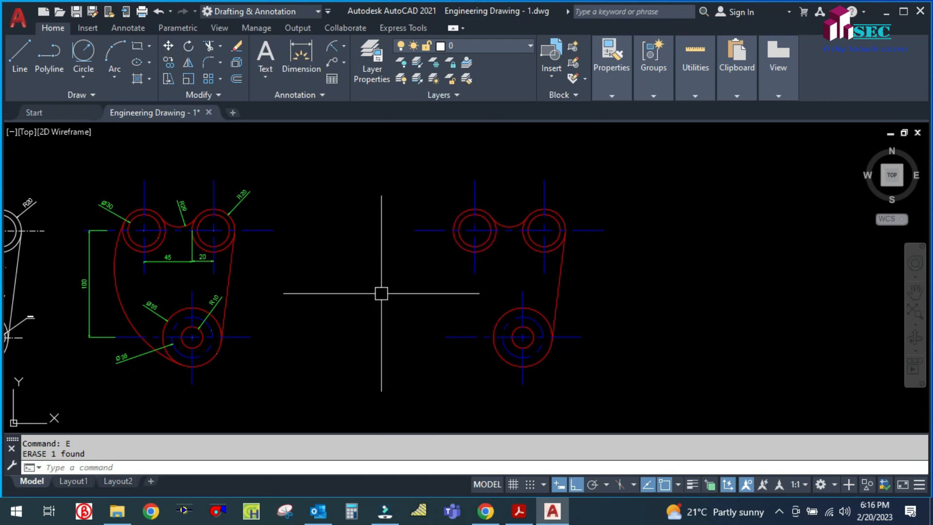
Step: Draw a Tan, Tan, Radius circle of radius 98, picking the upper-left outer circle's right side and the lower outer circle's upper left
left_click(82, 78)
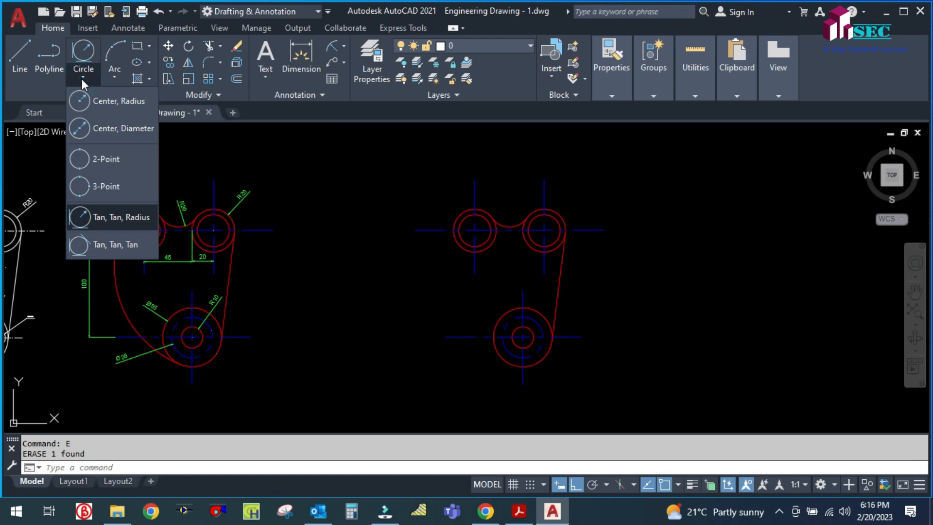
left_click(104, 218)
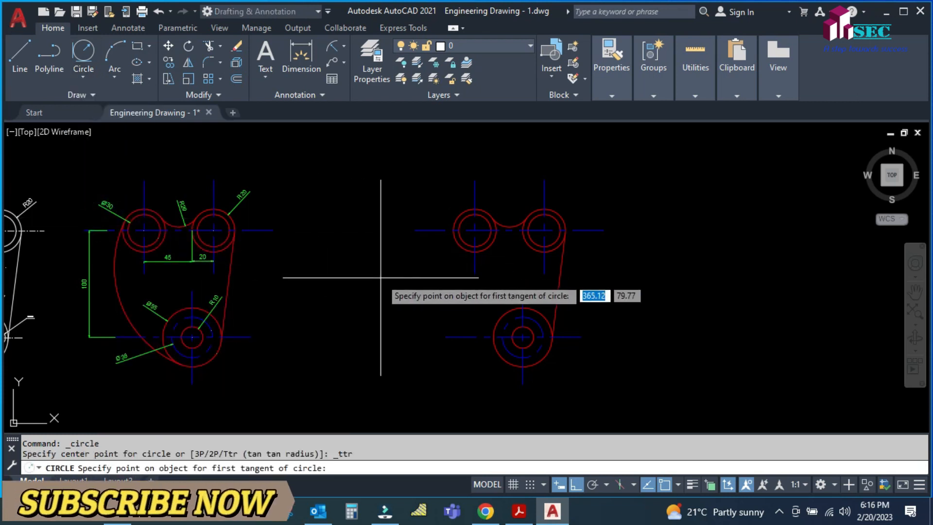
scroll(456, 277, "up", 2)
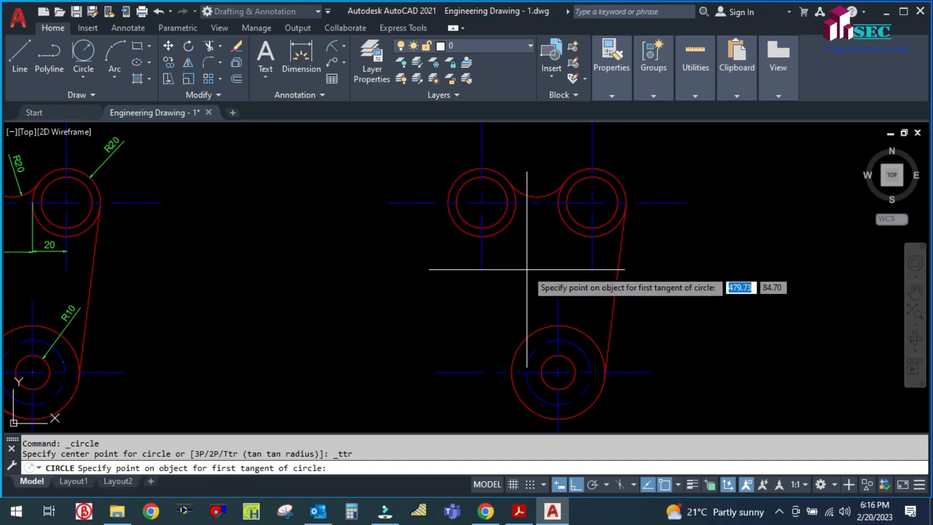
left_click(514, 214)
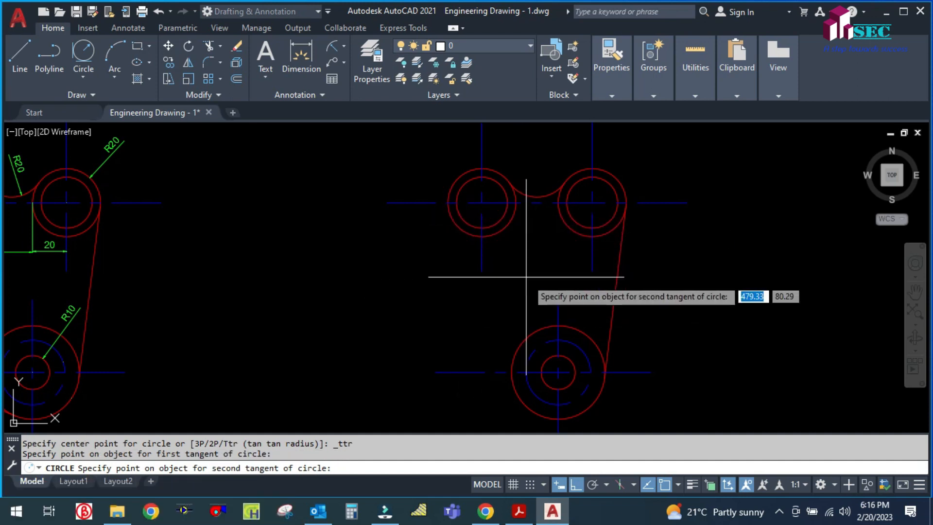
left_click(538, 328)
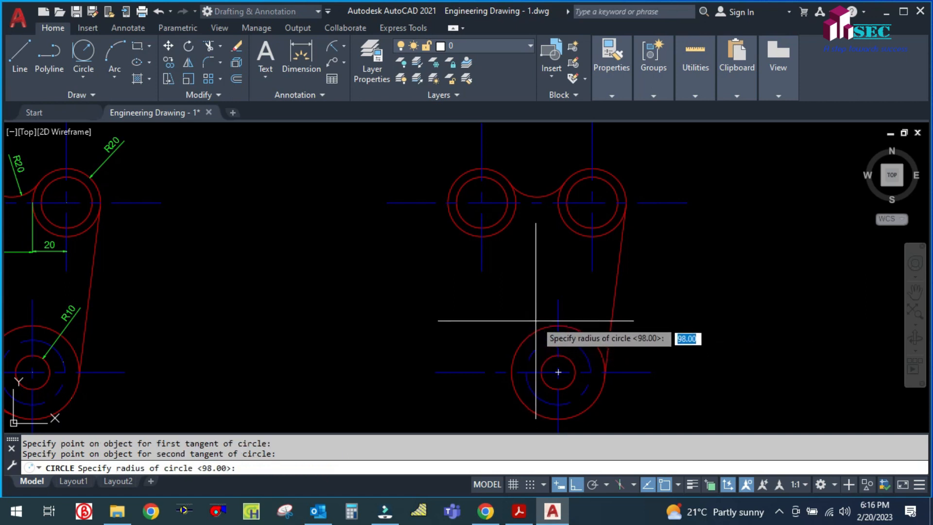
scroll(531, 320, "down", 2)
scroll(520, 316, "up", 1)
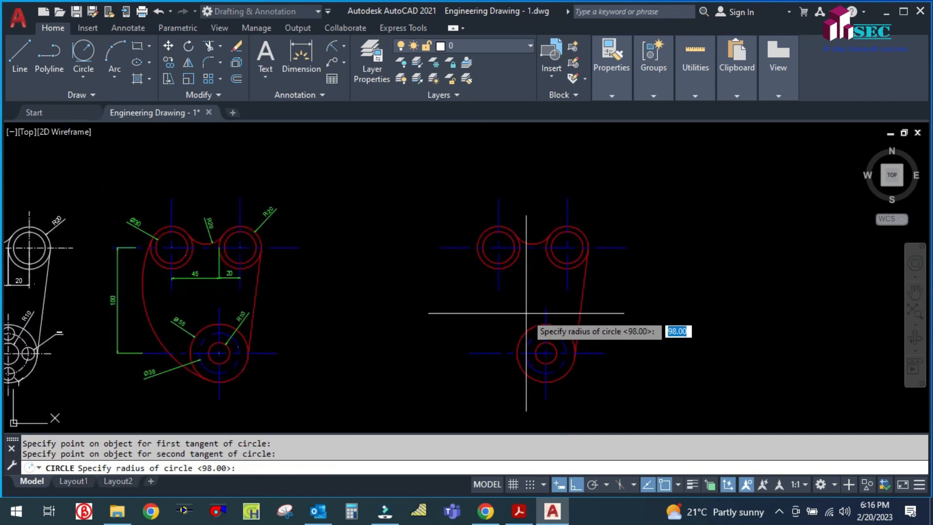
scroll(228, 313, "up", 1)
scroll(389, 292, "down", 2)
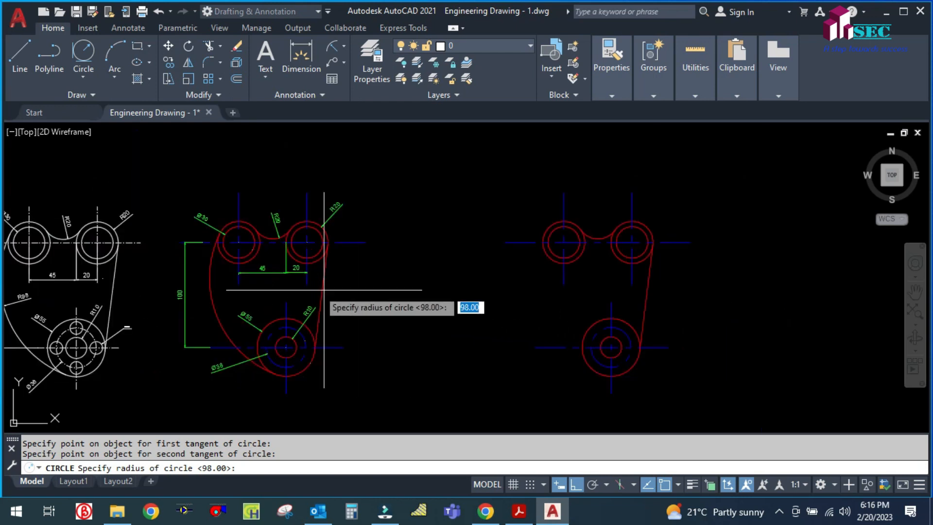
scroll(43, 286, "up", 4)
scroll(26, 288, "down", 4)
scroll(510, 272, "up", 1)
type("8")
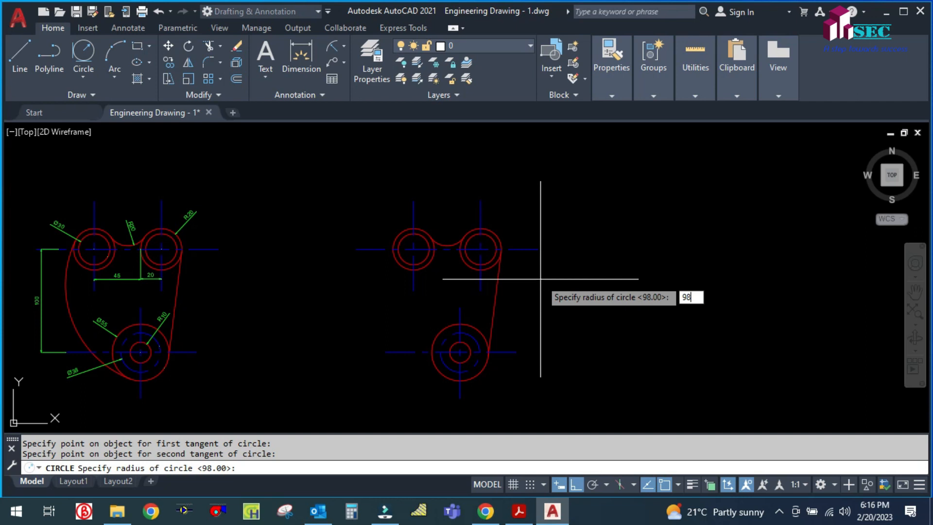
key("Return")
scroll(429, 306, "up", 2)
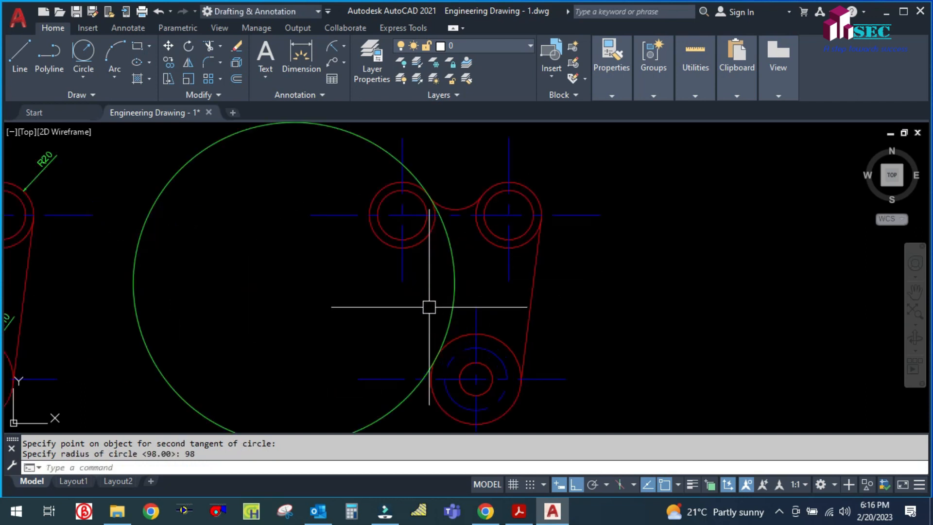
scroll(424, 304, "down", 2)
scroll(437, 292, "down", 2)
scroll(487, 276, "up", 2)
type("co")
key("Return")
left_click(467, 365)
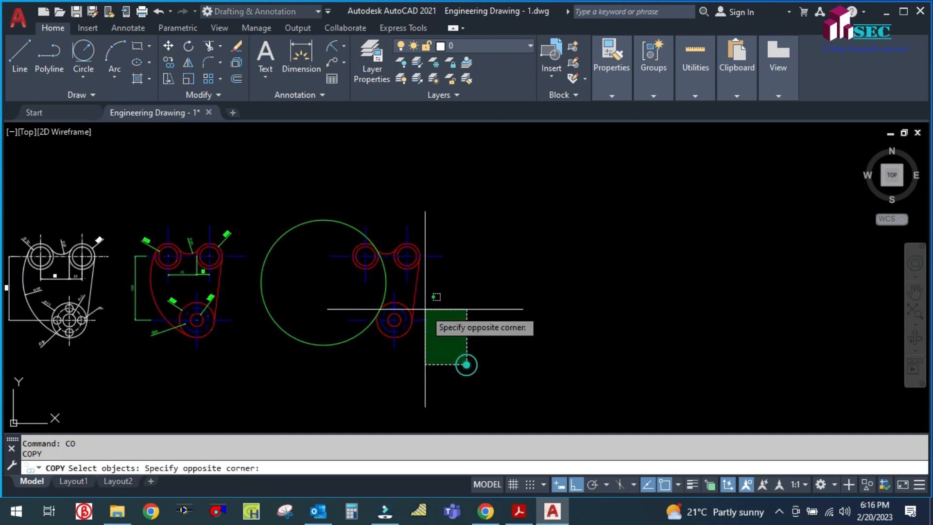
left_click(290, 200)
key("Return")
key("Escape")
Step: Copy the undimensioned outline together with its tangent circle to the empty space on the right
type("co")
key("Return")
left_click(507, 377)
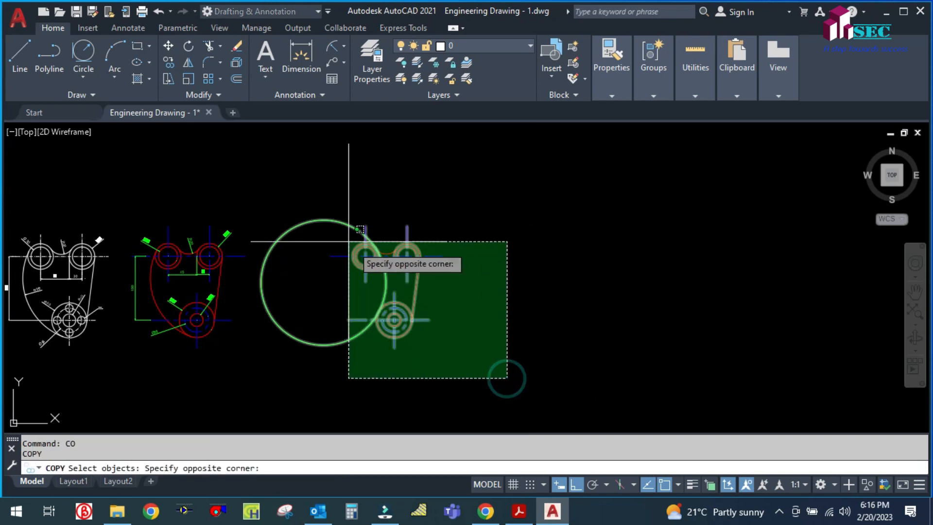
left_click(272, 203)
key("Return")
left_click(281, 198)
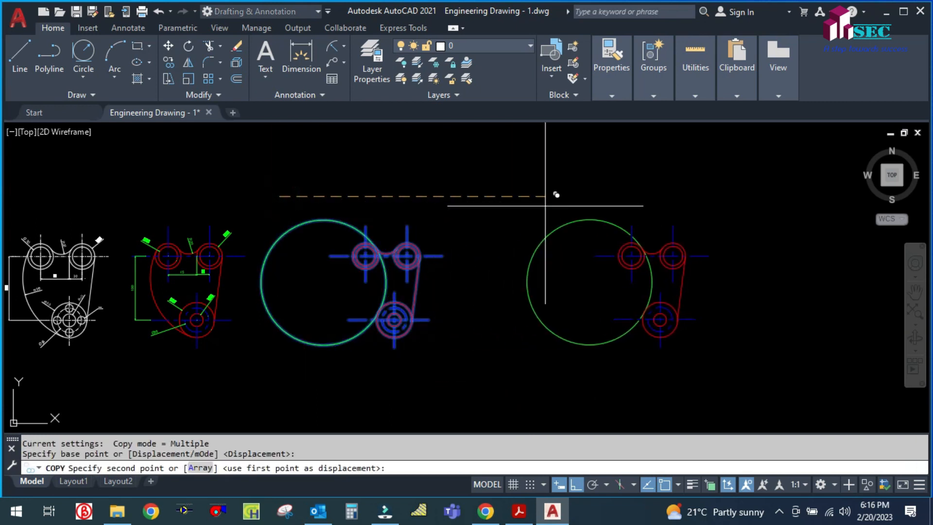
left_click(547, 197)
key("Escape")
Step: Trim away the large outer portion of the tangent circle on the original undimensioned outline
scroll(641, 285, "up", 2)
type("tr")
key("Return")
key("Escape")
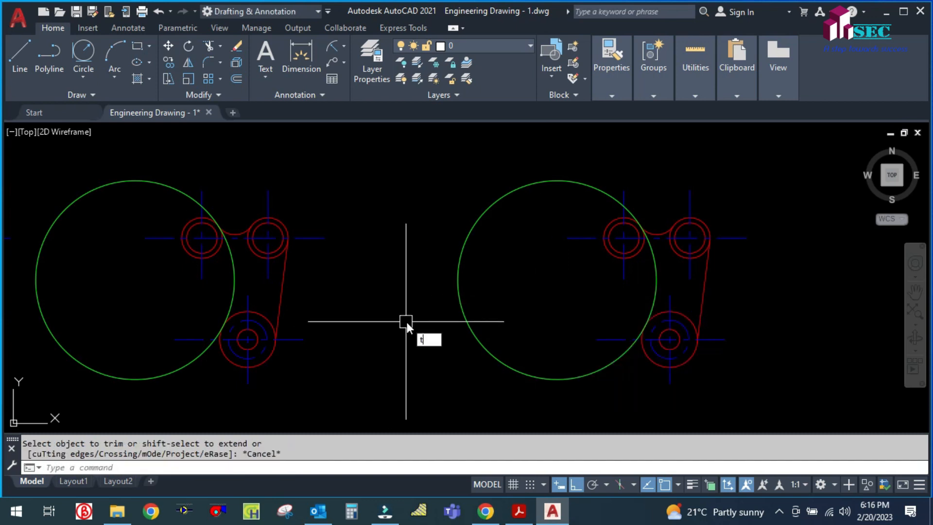
key("Return")
left_click(158, 375)
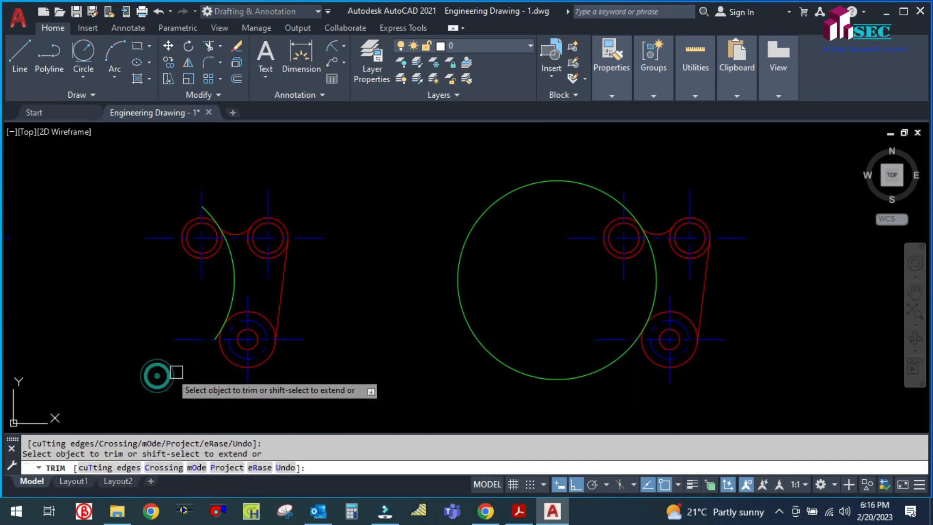
key("Escape")
Step: Trim the leftover upper and lower ends of the arc back to the circles it touches
scroll(225, 216, "up", 5)
key("Return")
left_click(156, 197)
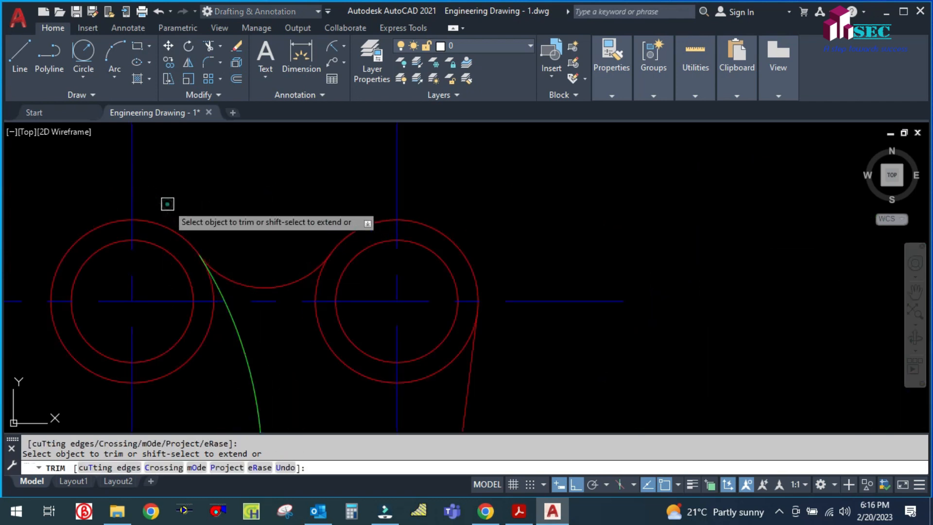
key("Escape")
scroll(347, 201, "down", 5)
scroll(335, 290, "up", 7)
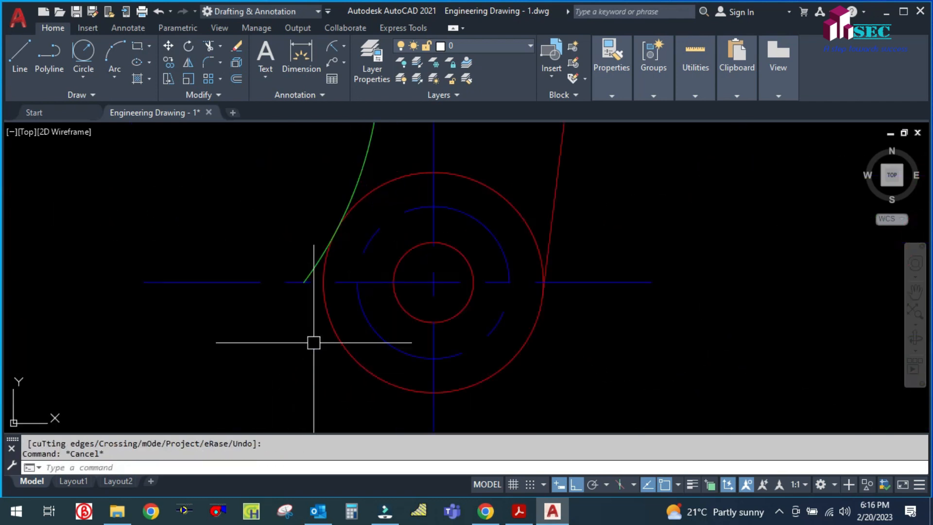
key("Return")
left_click(311, 268)
key("Escape")
Step: Erase the trimmed green arc from the middle outline and the full green circle from the rightmost copy
scroll(325, 306, "down", 8)
scroll(365, 290, "up", 3)
scroll(178, 257, "up", 2)
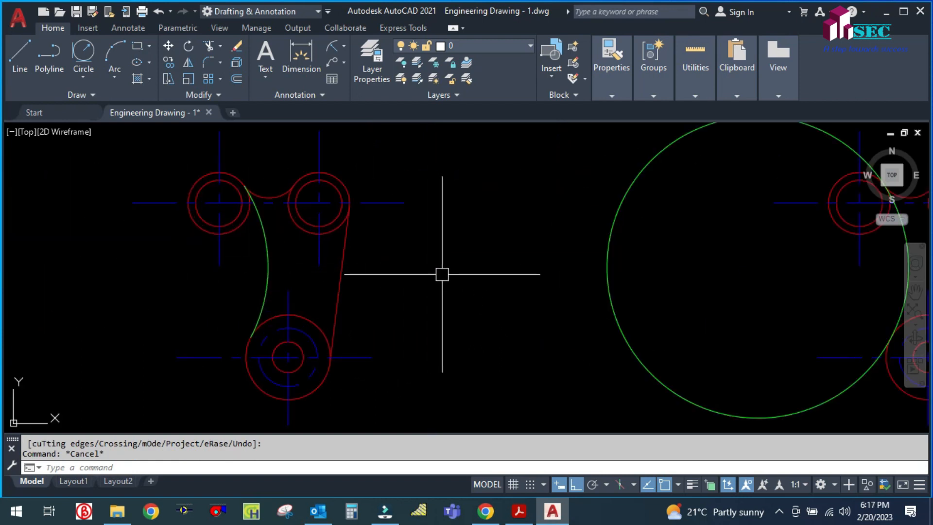
scroll(442, 274, "down", 2)
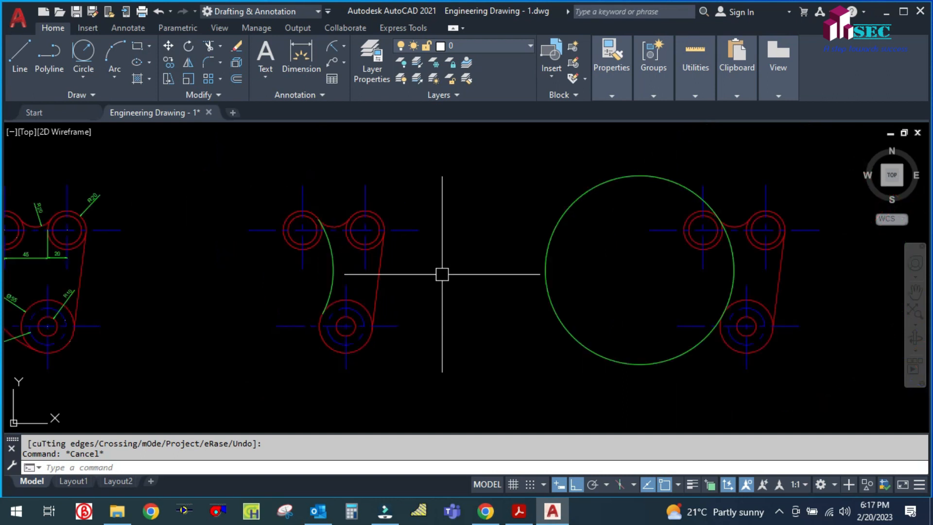
left_click(333, 265)
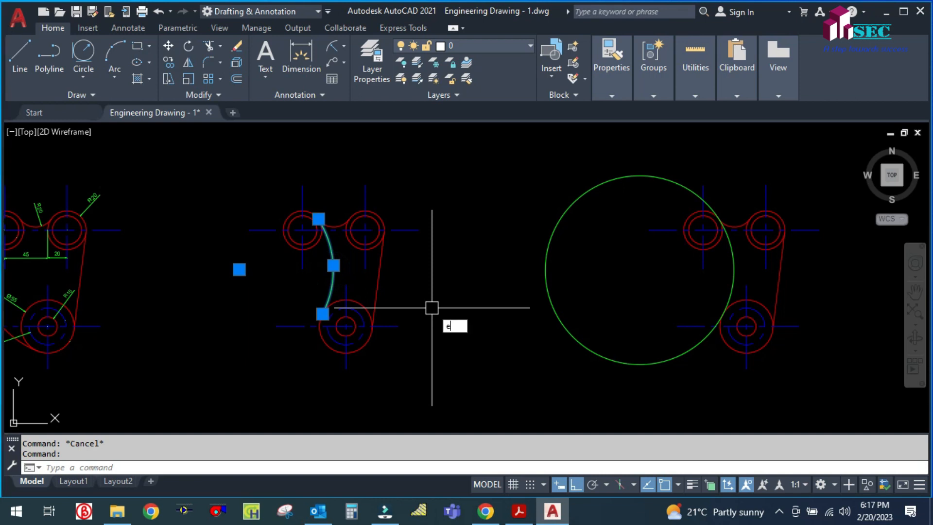
key("Return")
left_click(558, 318)
key("Return")
Step: Draw a Tan, Tan, Radius circle of radius 98 on the rightmost outline, touching the upper-left outer circle's lower left and the lower outer circle's left
scroll(614, 273, "down", 3)
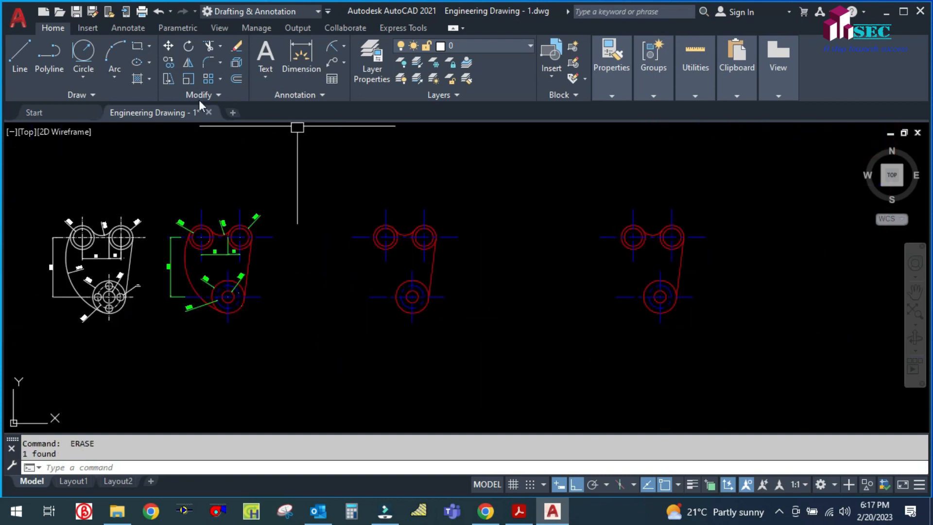
left_click(84, 57)
scroll(627, 258, "up", 5)
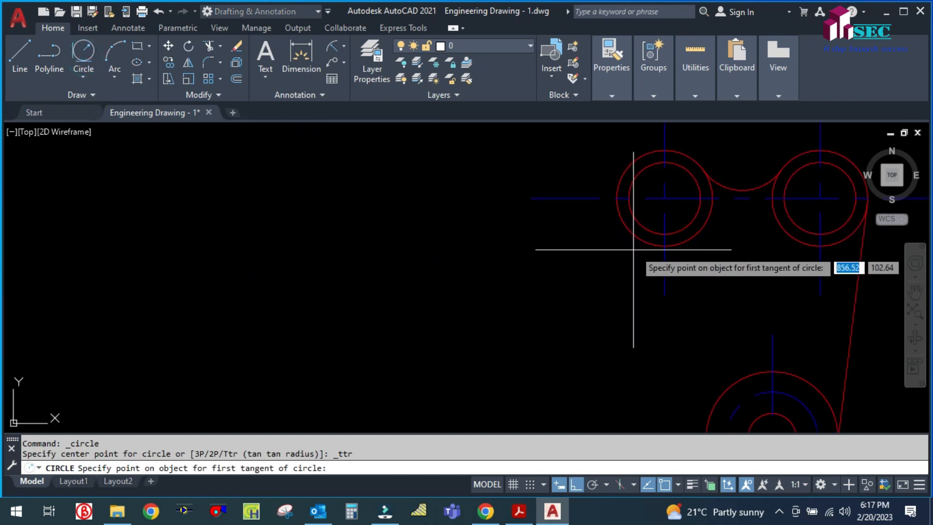
left_click(651, 246)
scroll(651, 248, "down", 4)
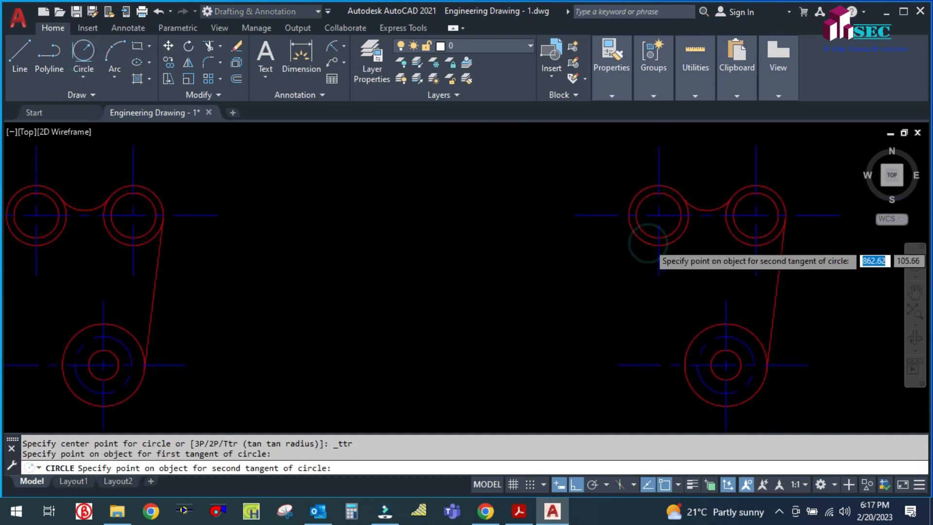
scroll(670, 292, "up", 2)
left_click(679, 308)
scroll(666, 305, "up", 2)
key("Return")
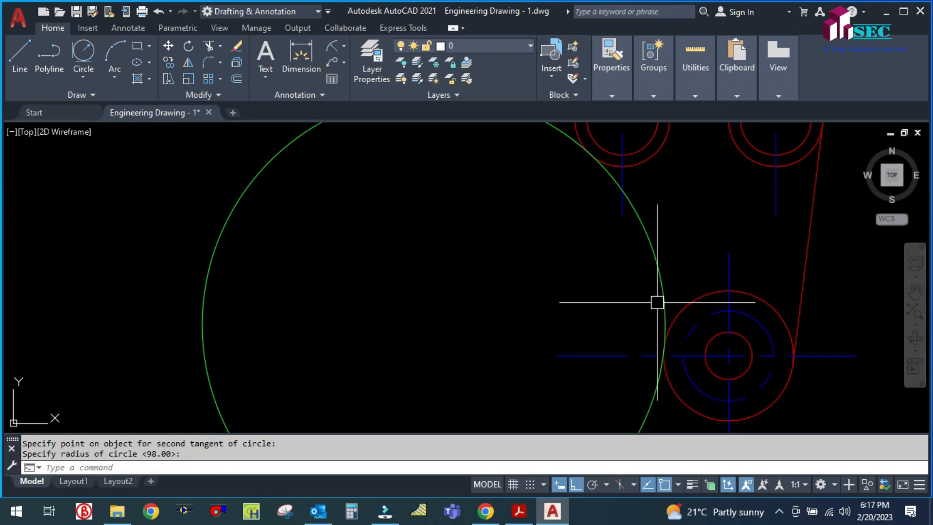
scroll(567, 295, "down", 2)
scroll(562, 312, "down", 4)
scroll(557, 286, "up", 2)
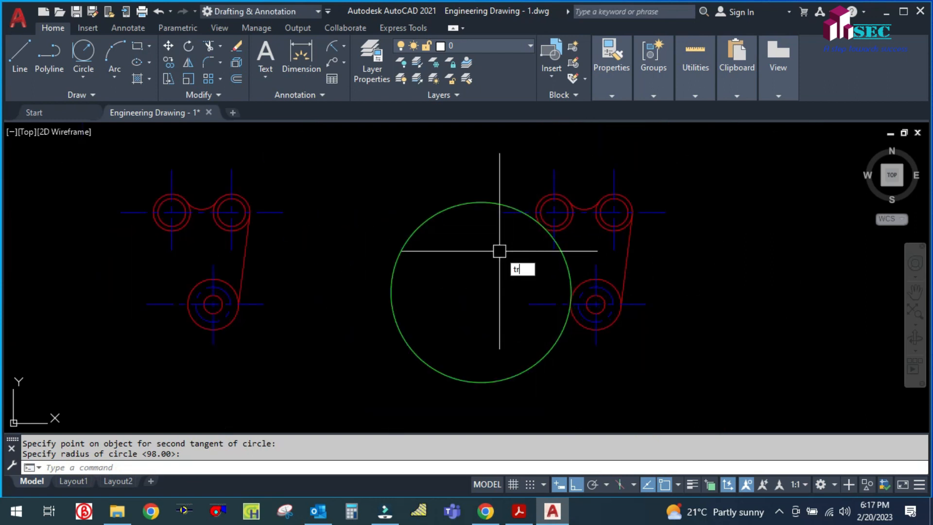
Step: Trim the new tangent circle to the arc running between the upper-left and lower outer circles
type("tr")
key("Return")
left_click(500, 202)
scroll(570, 287, "up", 4)
scroll(489, 301, "up", 2)
scroll(483, 279, "down", 3)
scroll(431, 189, "up", 3)
scroll(481, 194, "down", 3)
scroll(577, 329, "up", 4)
scroll(544, 281, "up", 4)
left_click(575, 269)
key("Return")
key("Escape")
Step: Match the trimmed green side arc's properties to the red outer circle on the rightmost outline
scroll(479, 286, "down", 6)
scroll(480, 293, "down", 3)
scroll(503, 312, "up", 2)
scroll(492, 267, "down", 3)
scroll(535, 258, "up", 2)
type("ma")
key("Return")
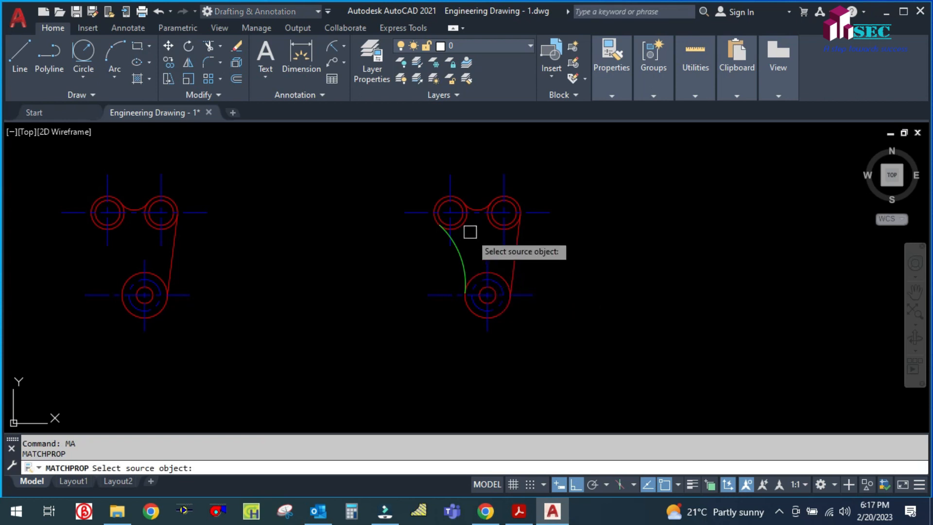
scroll(469, 231, "up", 5)
left_click(438, 225)
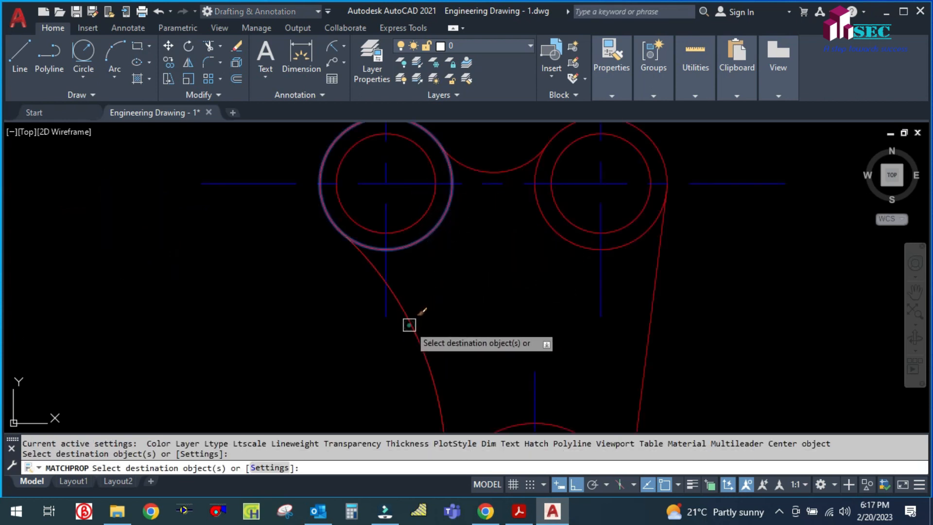
key("Escape")
Step: Erase the middle outline copy that has no side arc
scroll(458, 291, "down", 5)
left_click(333, 343)
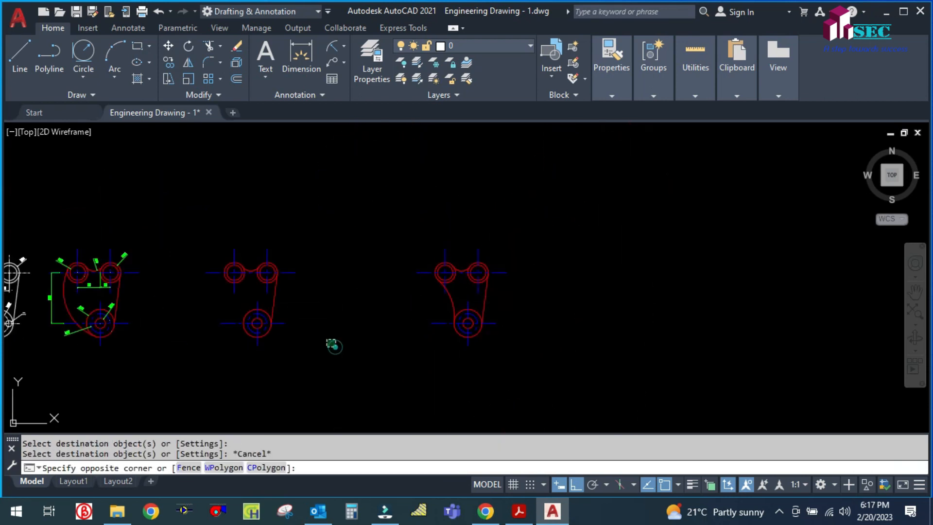
left_click(194, 211)
type("e")
key("Return")
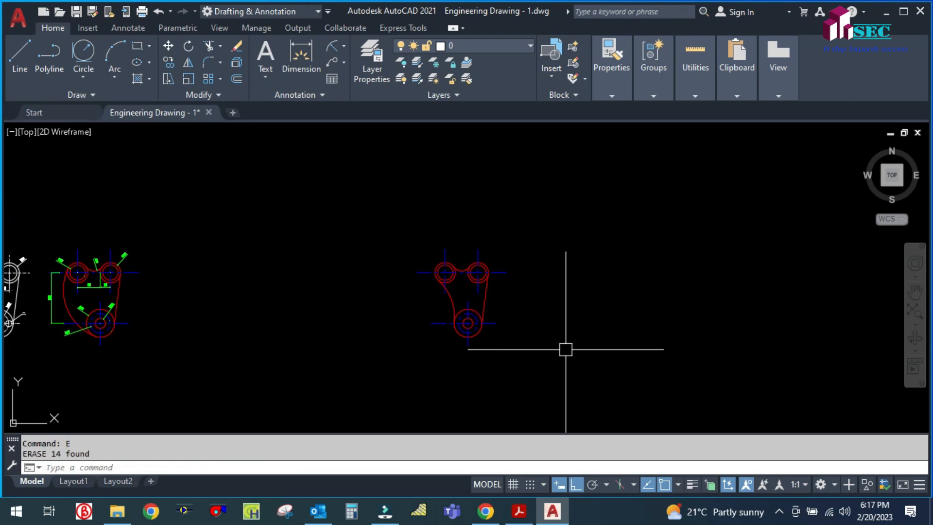
Step: Move the remaining outline copy horizontally towards the dimensioned drawing, into the space of the erased copy
type("m")
key("Return")
left_click(552, 340)
left_click(401, 221)
key("Return")
left_click(437, 202)
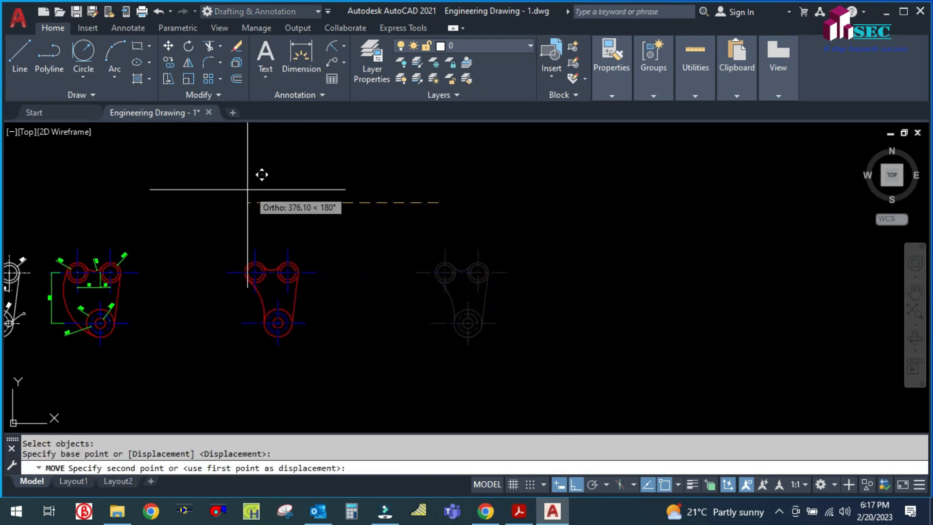
left_click(247, 189)
Step: Compare the moved copy's inward-curving side arc with the side arc on the dimensioned drawing
scroll(441, 271, "down", 3)
scroll(394, 291, "up", 5)
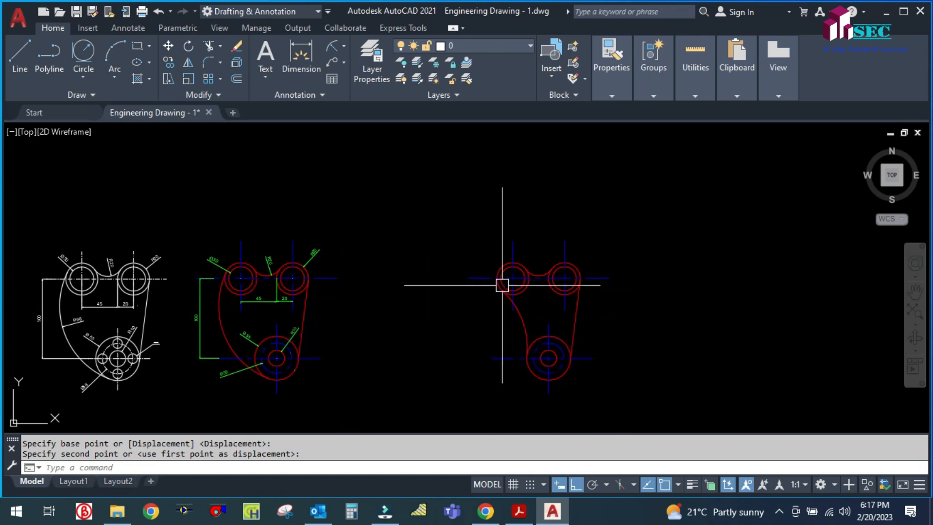
scroll(621, 385, "up", 2)
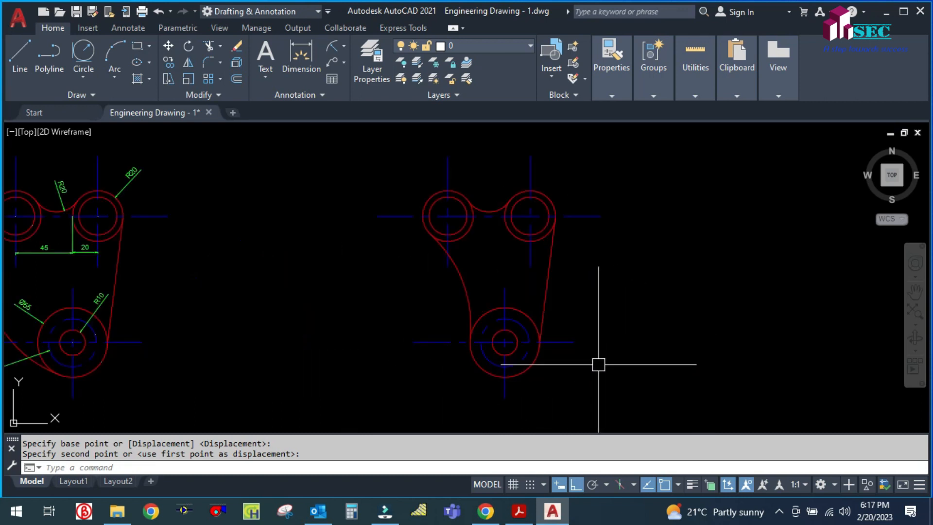
scroll(598, 364, "down", 4)
scroll(593, 377, "up", 2)
scroll(501, 300, "up", 2)
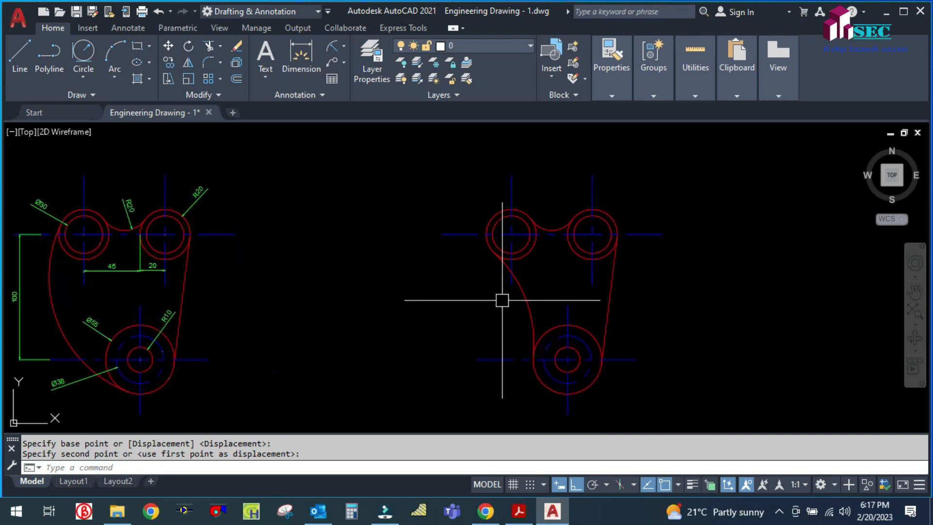
scroll(507, 294, "down", 2)
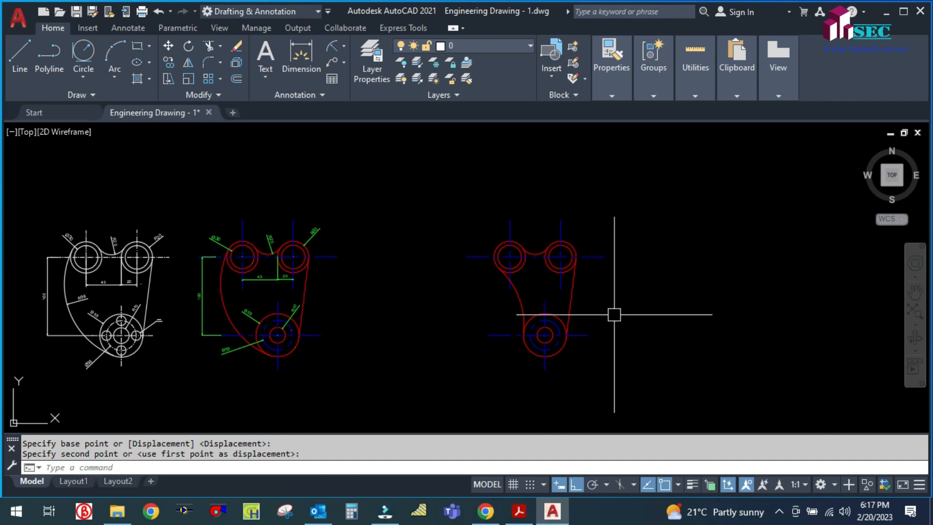
type("CO")
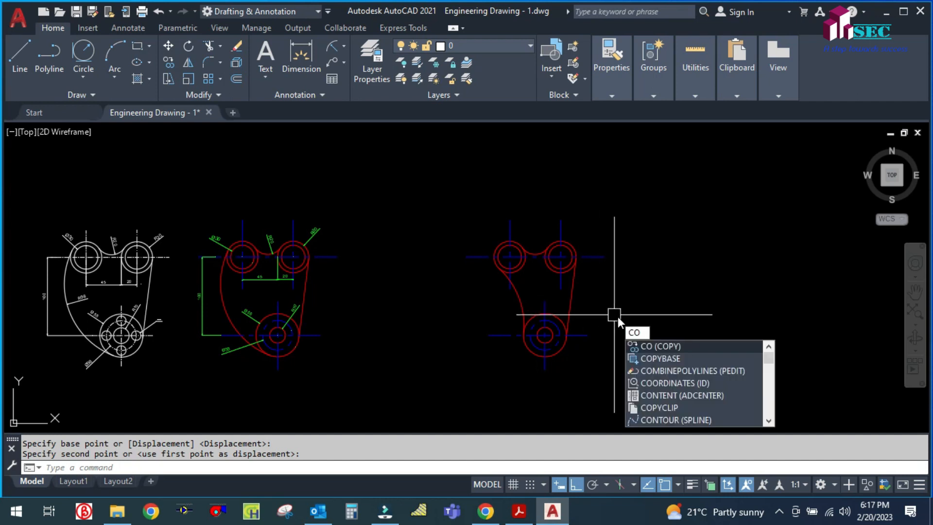
key("Return")
left_click(647, 381)
key("Escape")
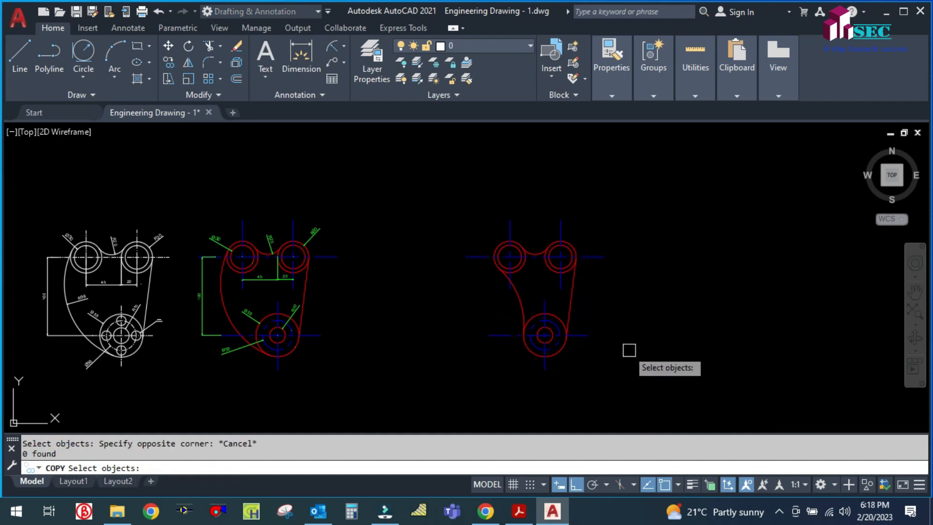
key("Escape")
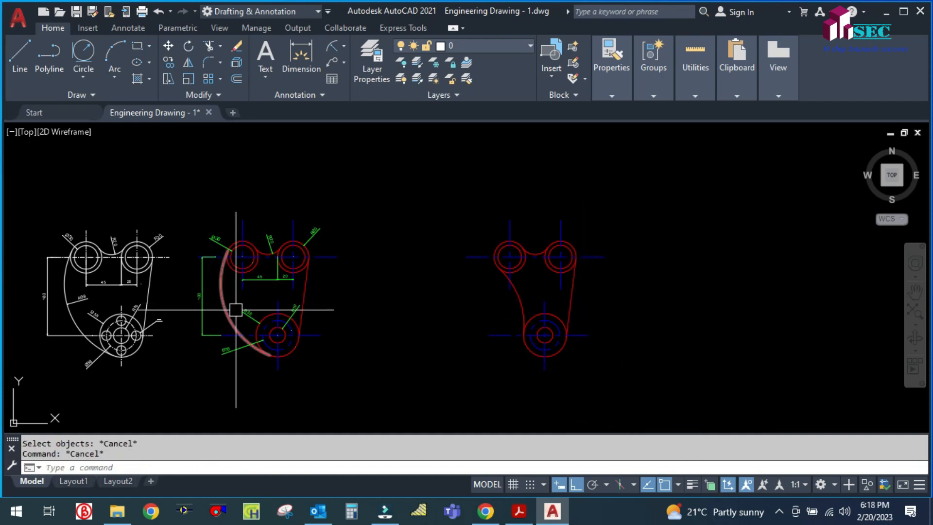
Step: Examine where the side arc touches the upper-left and lower outer circles on the dimensioned drawing and on the copy
scroll(221, 259, "up", 2)
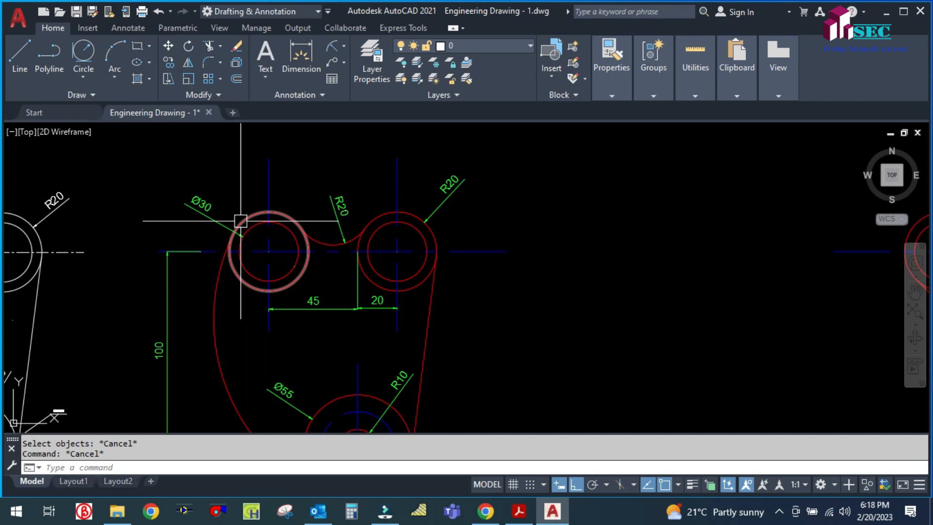
scroll(236, 255, "down", 2)
scroll(264, 342, "up", 3)
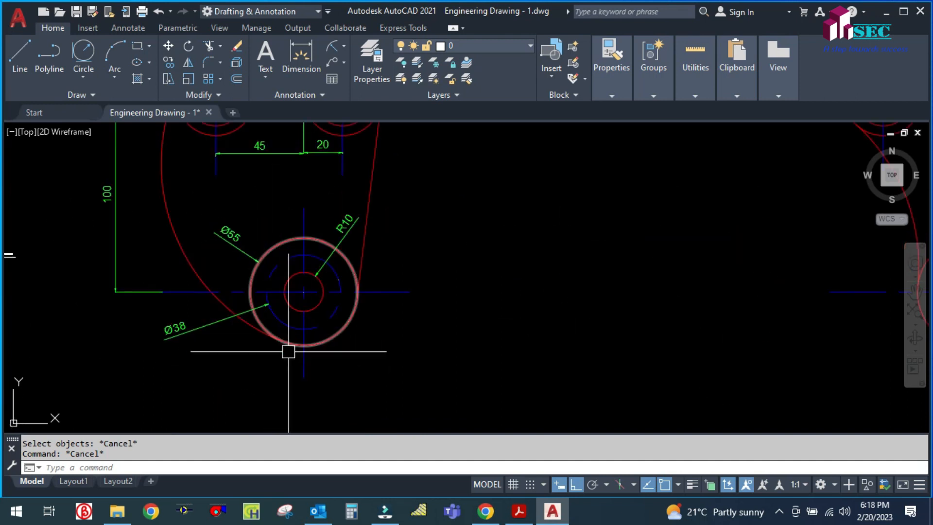
scroll(291, 340, "down", 3)
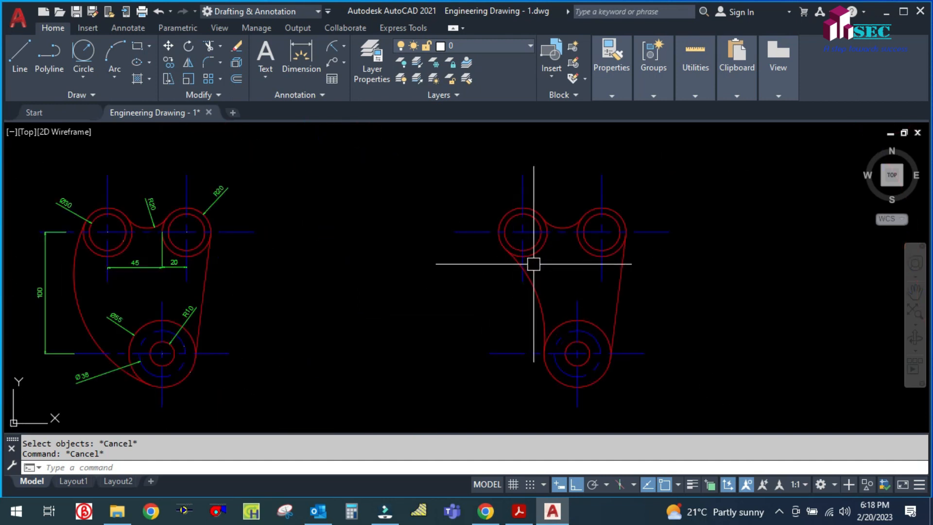
scroll(525, 272, "up", 3)
scroll(508, 244, "down", 4)
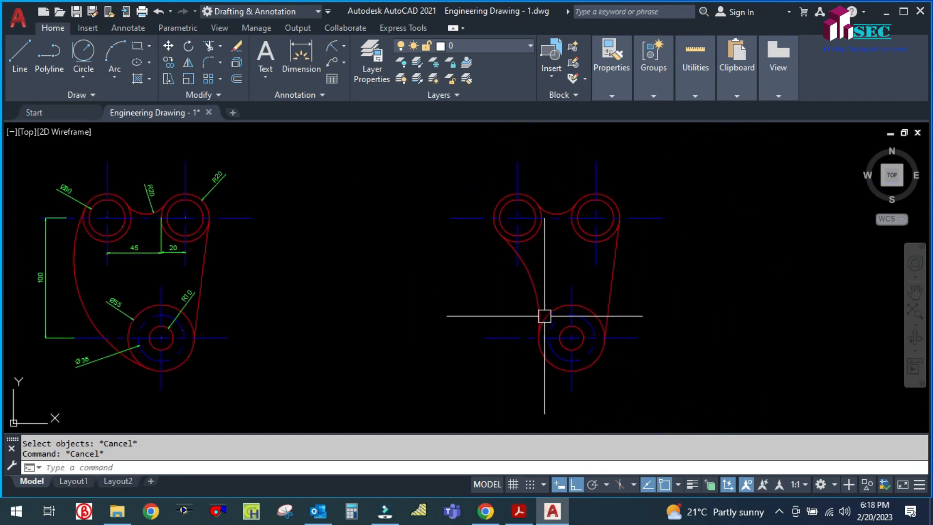
Step: Copy the outline with the inward-curving side arc horizontally into the empty space on its right
scroll(491, 260, "down", 4)
type("co")
key("Return")
left_click(620, 326)
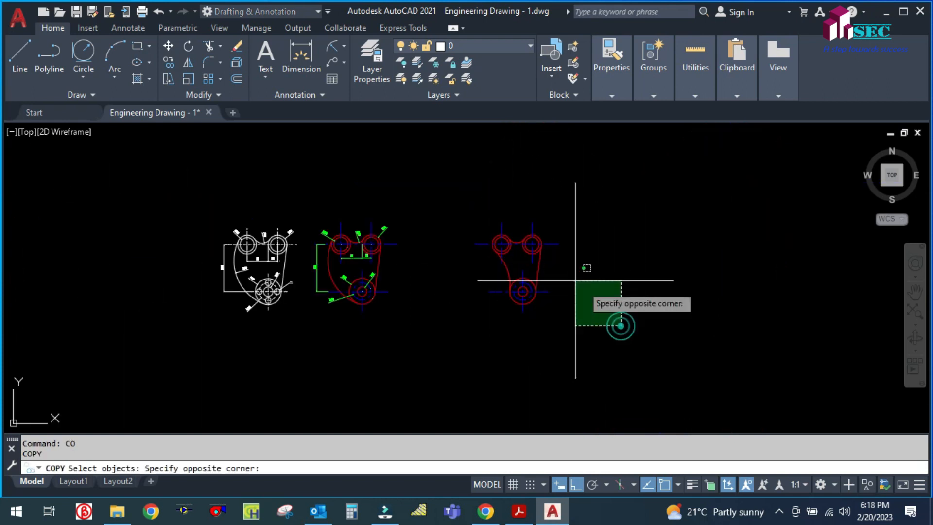
left_click(483, 185)
key("Return")
left_click(577, 370)
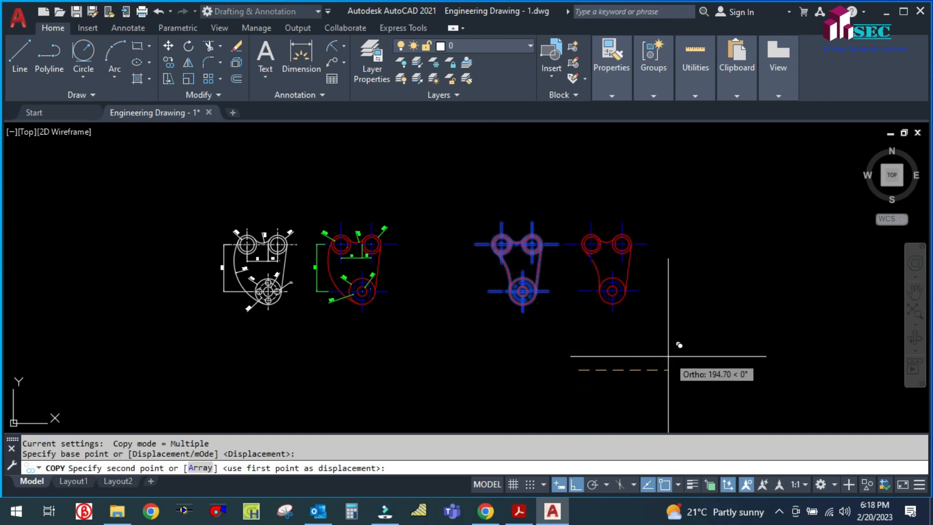
left_click(721, 356)
key("Escape")
Step: Erase the inward-curving side arc from the new rightmost copy
scroll(658, 277, "up", 4)
left_click(617, 277)
type("e")
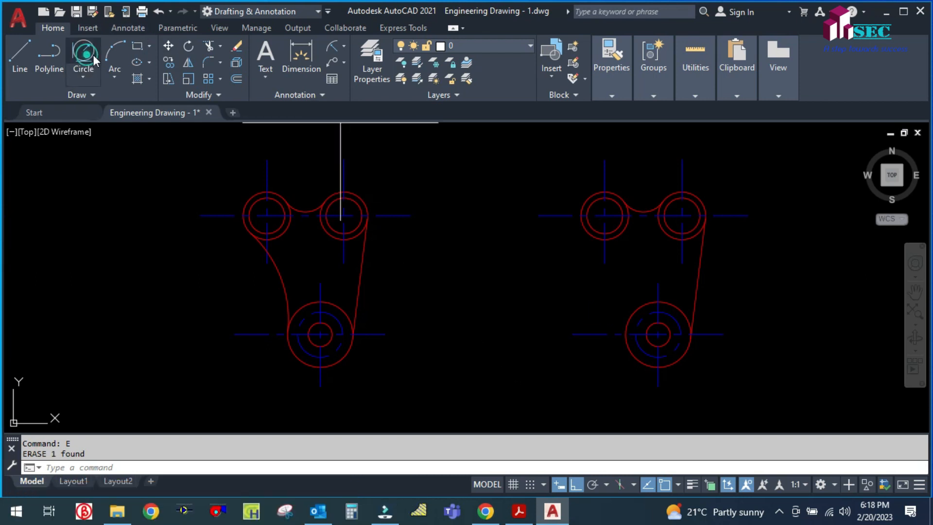
Step: Draw a Tan, Tan, Radius circle of radius 98 on the rightmost copy, picking the upper-left outer circle's upper left and the lower outer circle's lower left
left_click(83, 77)
left_click(102, 172)
scroll(588, 176, "up", 4)
scroll(570, 179, "down", 4)
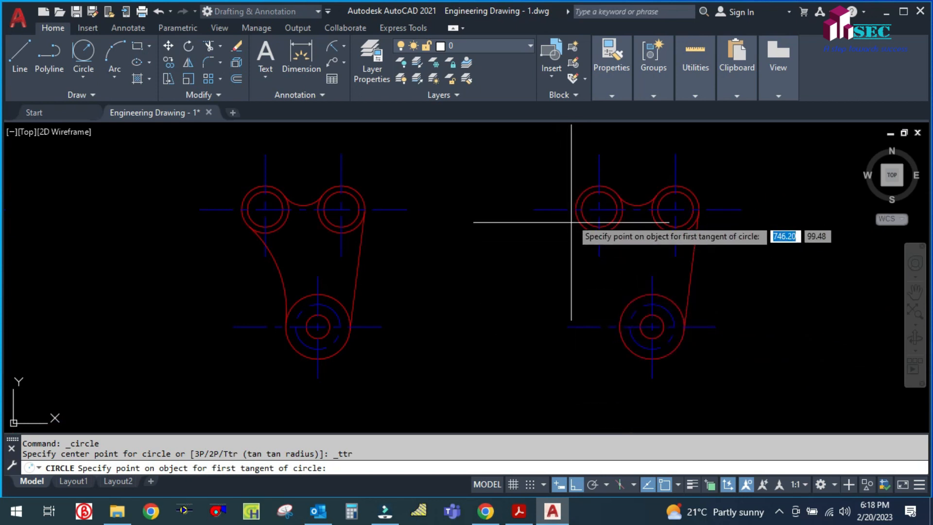
scroll(658, 352, "up", 5)
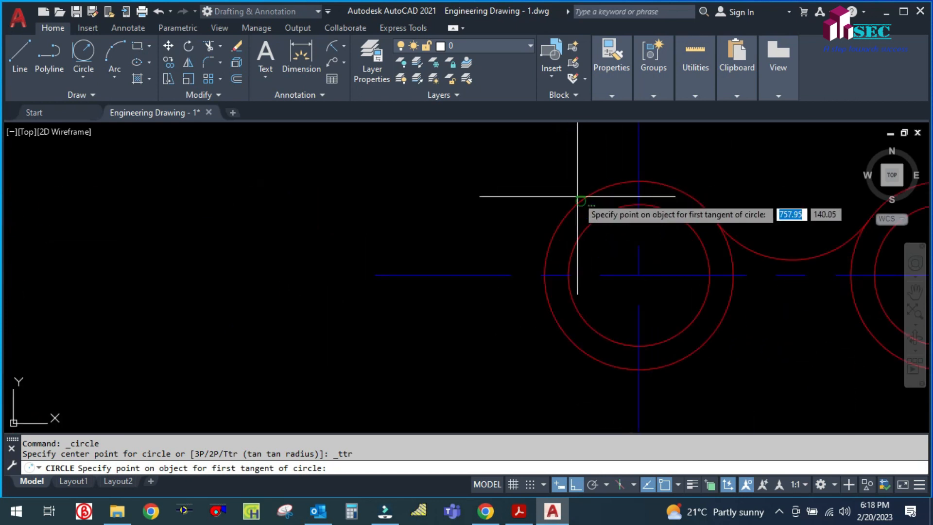
left_click(577, 200)
scroll(567, 195, "down", 2)
scroll(568, 194, "down", 3)
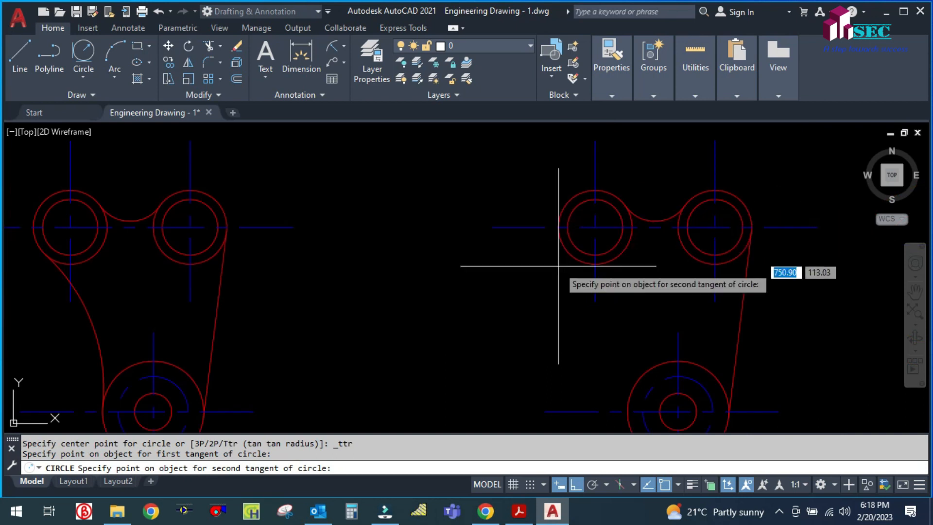
scroll(604, 350, "up", 3)
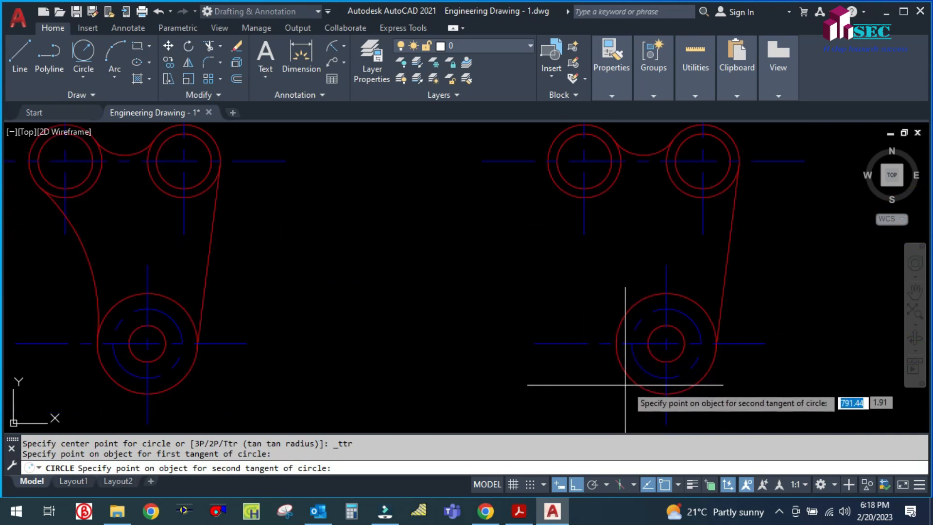
left_click(640, 388)
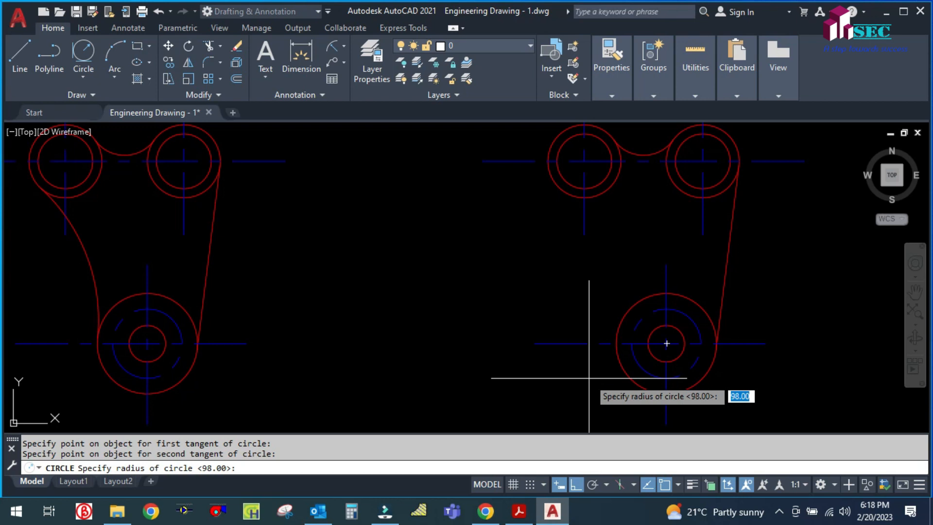
key("Return")
key("Escape")
Step: Trim away the right-hand portion of the new tangent circle, keeping the arc along the outline's left side
scroll(539, 343, "down", 4)
scroll(539, 343, "up", 3)
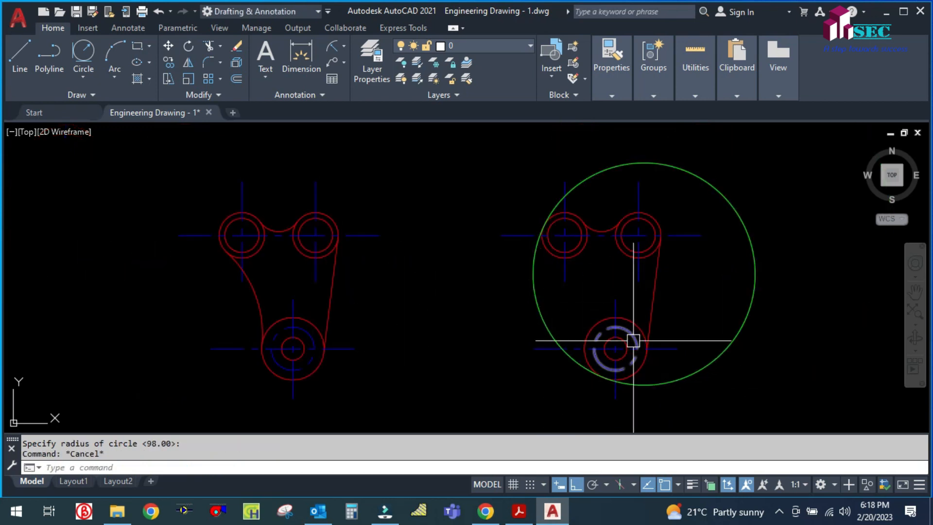
type("tr")
key("Return")
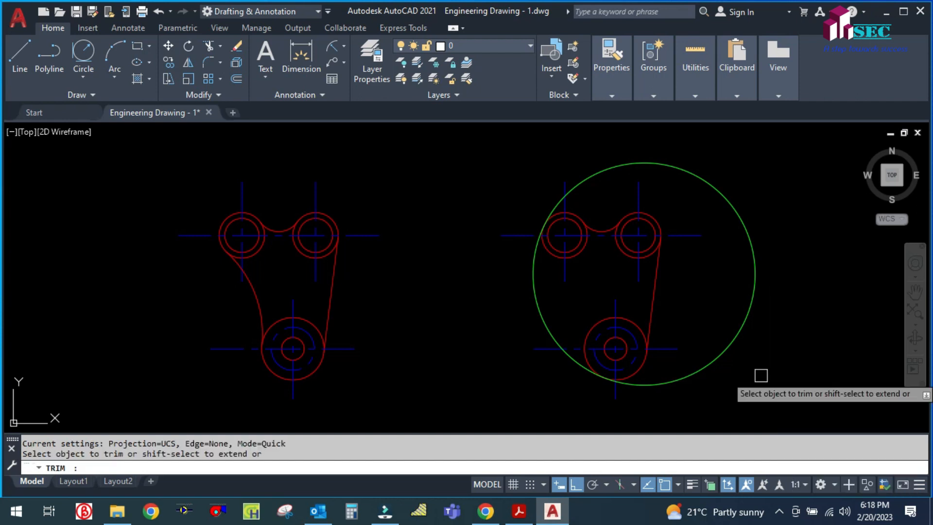
left_click(733, 341)
key("Escape")
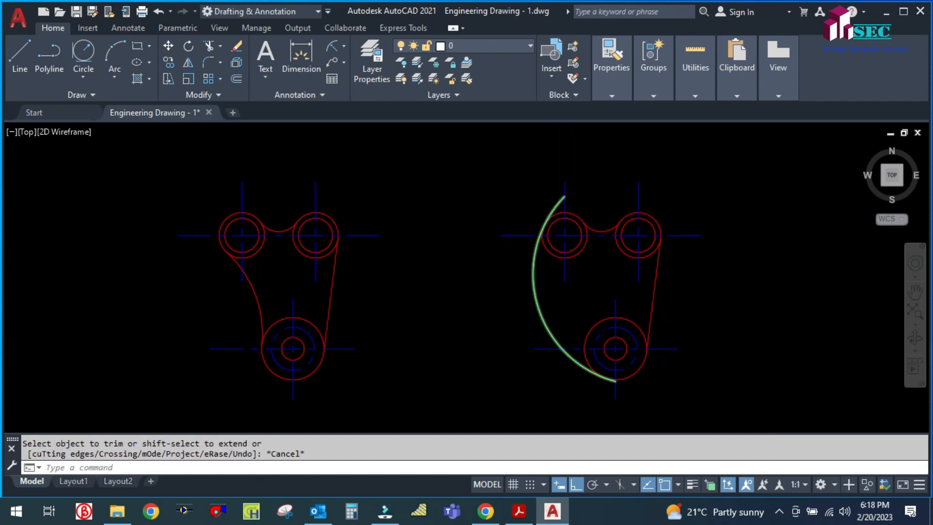
Step: Trim the green arc's excess ends back to the upper-left and lower outer circles on the rightmost copy
scroll(540, 200, "up", 4)
key("Return")
scroll(539, 198, "down", 4)
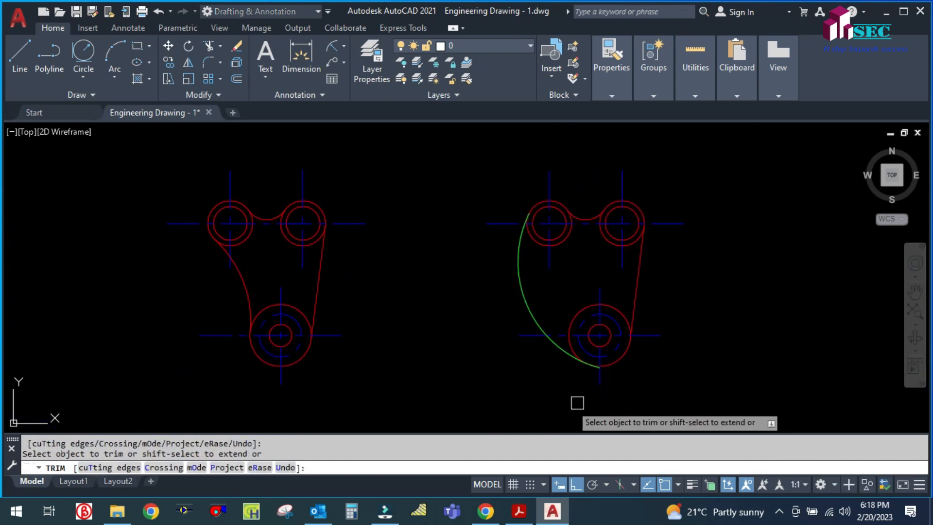
scroll(577, 401, "up", 6)
left_click(599, 275)
key("Escape")
Step: Match the green arc's properties to the red lower outer circle on the rightmost copy
scroll(539, 316, "down", 8)
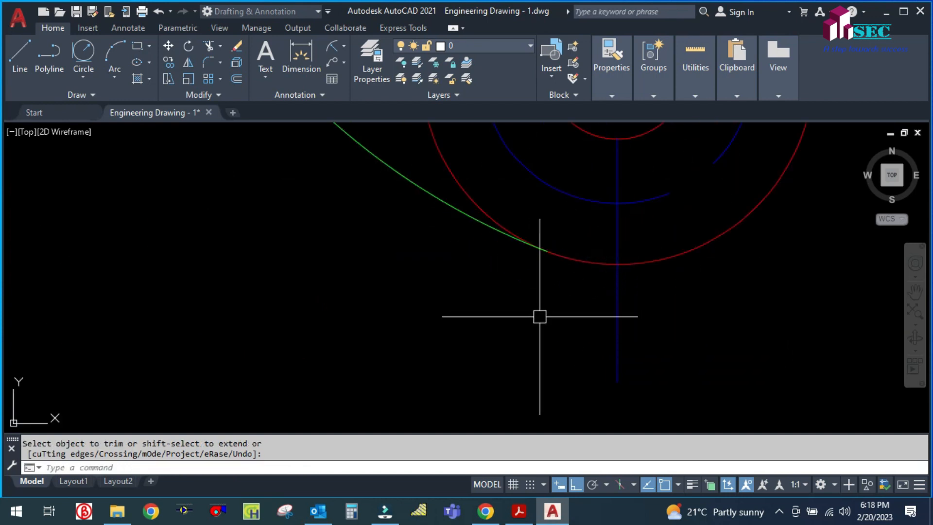
scroll(523, 333, "up", 4)
type("MA")
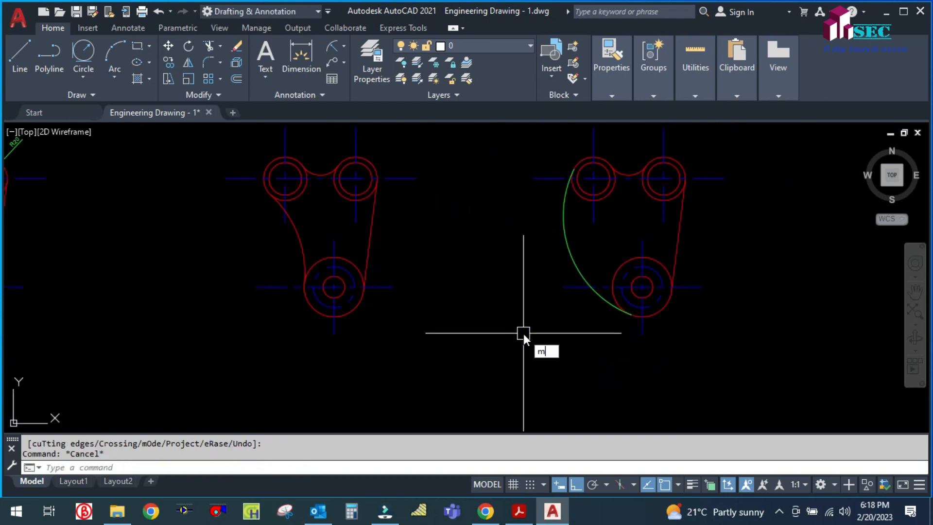
key("Return")
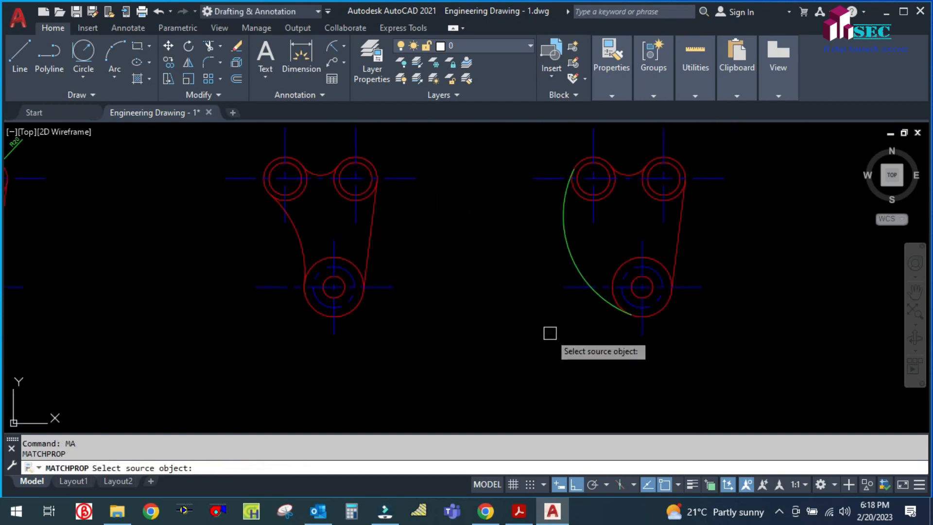
left_click(619, 264)
left_click(574, 249)
key("Escape")
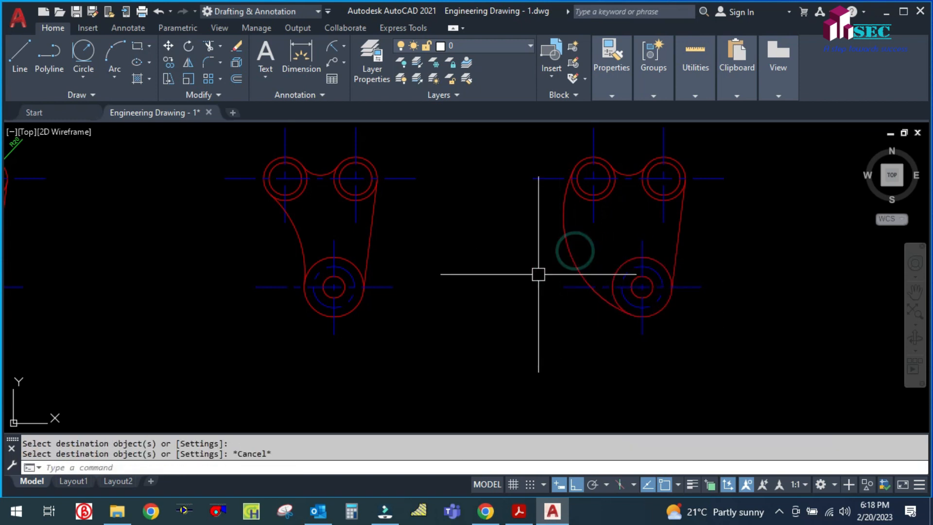
Step: Compare the side arcs of the two finished outline copies with the dimensioned drawing
scroll(538, 274, "down", 6)
scroll(511, 277, "up", 4)
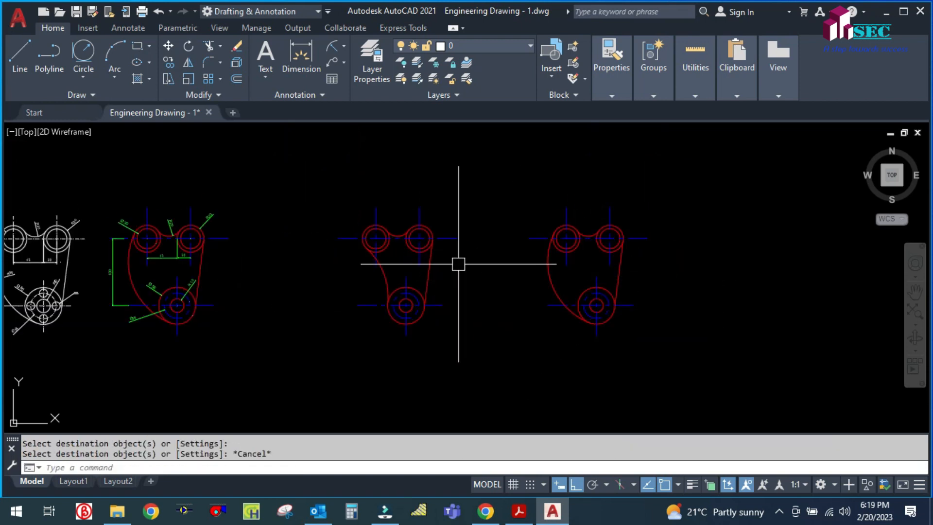
scroll(383, 247, "up", 4)
scroll(407, 276, "down", 6)
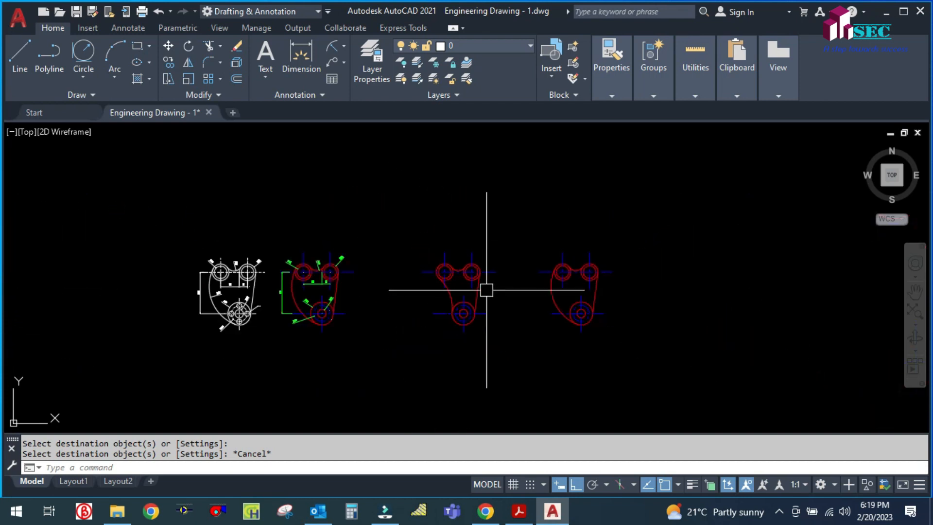
scroll(491, 293, "up", 2)
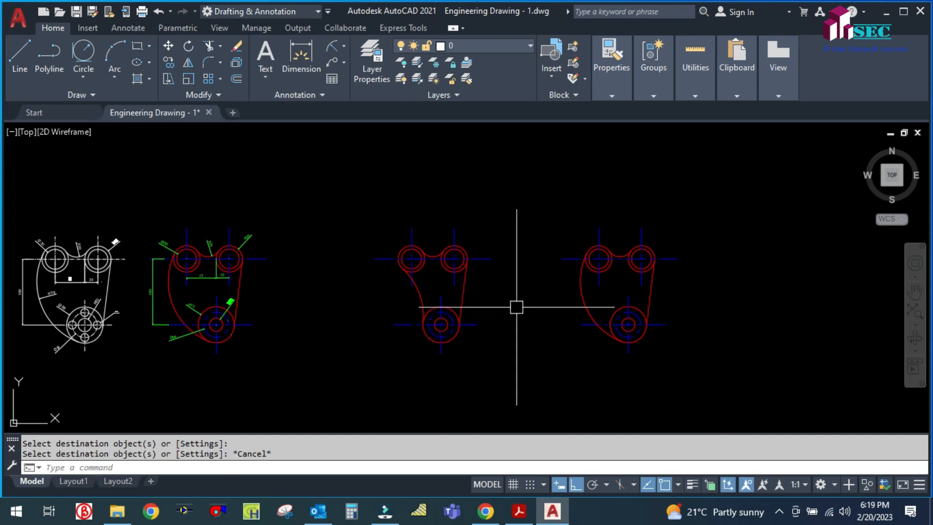
Step: Add a vertical linear dimension between the upper and lower horizontal centrelines, left of the copy with the inward side arc
key("Escape")
key("Escape")
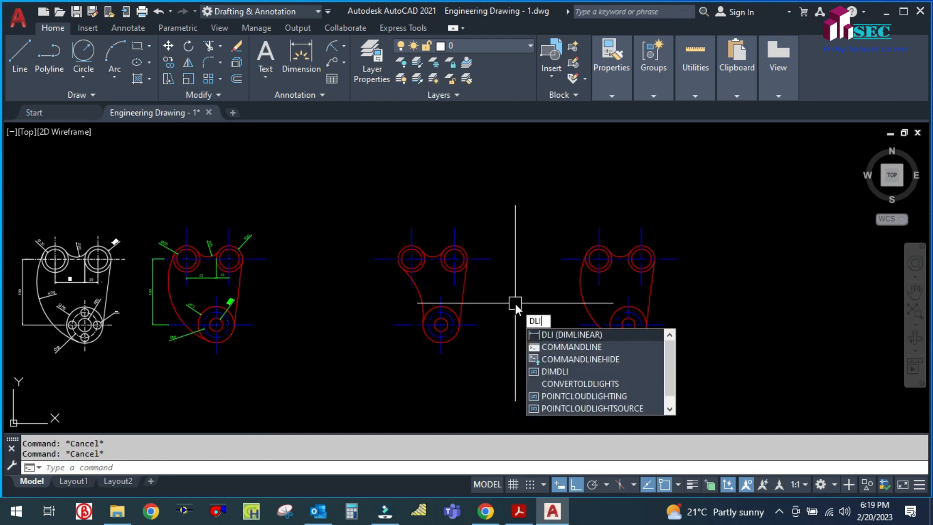
key("Return")
scroll(515, 303, "up", 5)
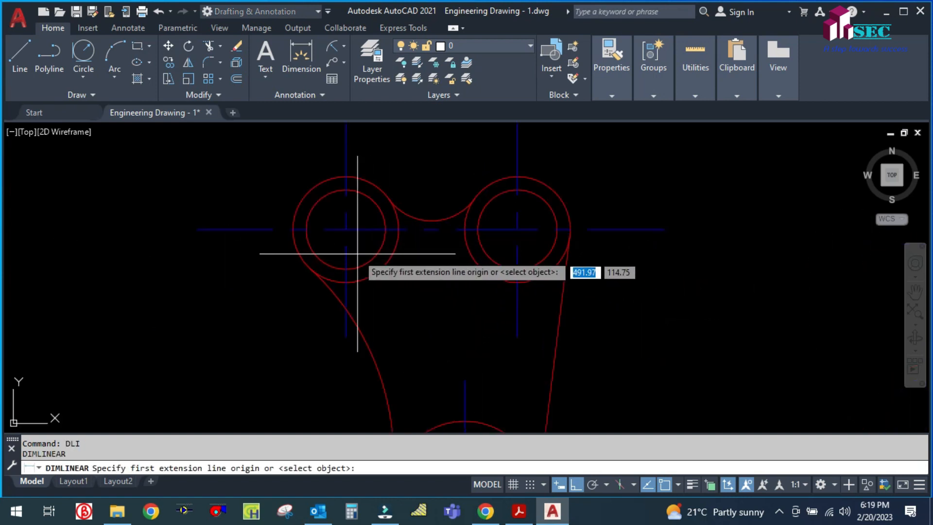
left_click(261, 230)
scroll(261, 230, "down", 3)
left_click(266, 334)
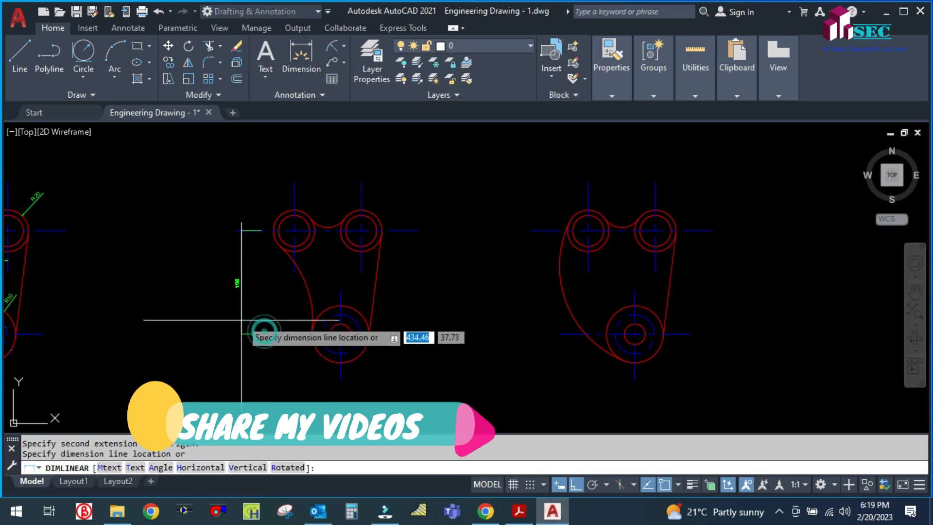
left_click(237, 316)
Step: Add a horizontal linear dimension from the upper-left circle's vertical centreline to the lower circle's centreline on the inward-arc copy
key("Return")
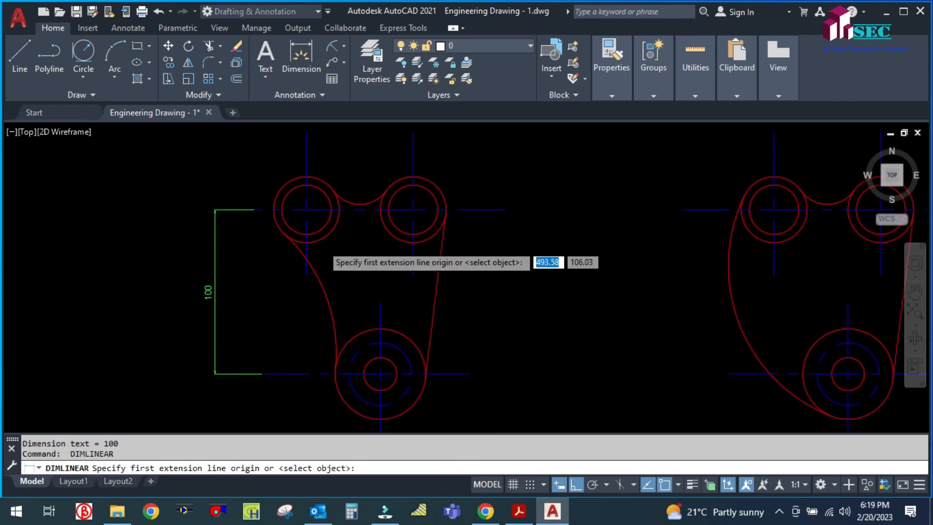
scroll(291, 255, "up", 6)
left_click(284, 256)
scroll(264, 258, "down", 4)
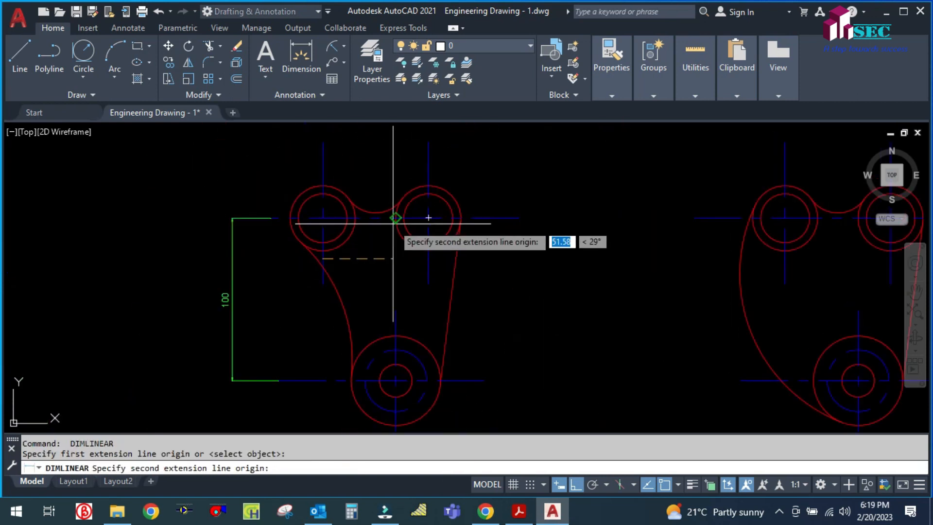
left_click(428, 218)
left_click(391, 261)
Step: Dimension the horizontal distance from the lower circle's centreline to the upper-right circle's centreline, in line with the neighbouring dimension
scroll(394, 262, "up", 4)
key("Return")
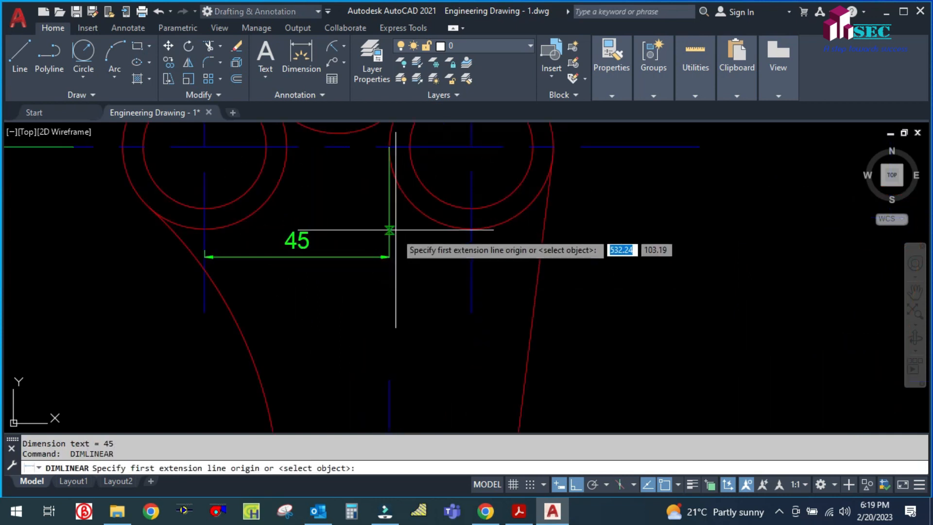
left_click(389, 256)
left_click(470, 256)
left_click(454, 257)
scroll(388, 274, "down", 4)
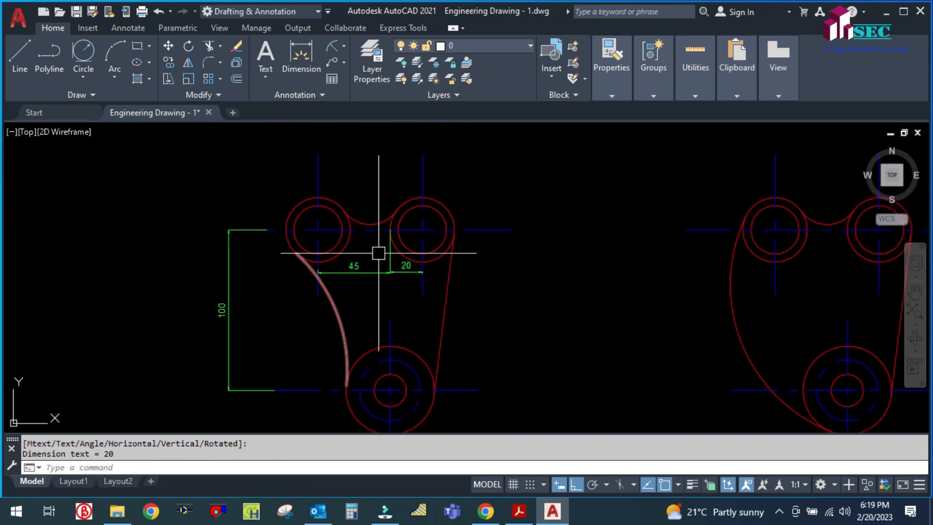
Step: Add a radius dimension to the upper-right outer circle of the inward-arc copy, placing its text outside to the upper right
left_click(332, 48)
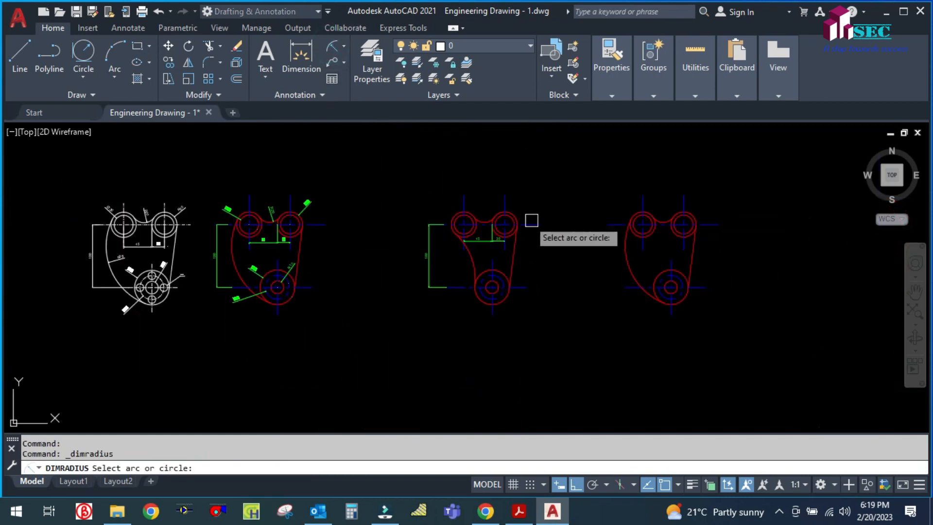
scroll(442, 193, "down", 4)
scroll(704, 203, "up", 4)
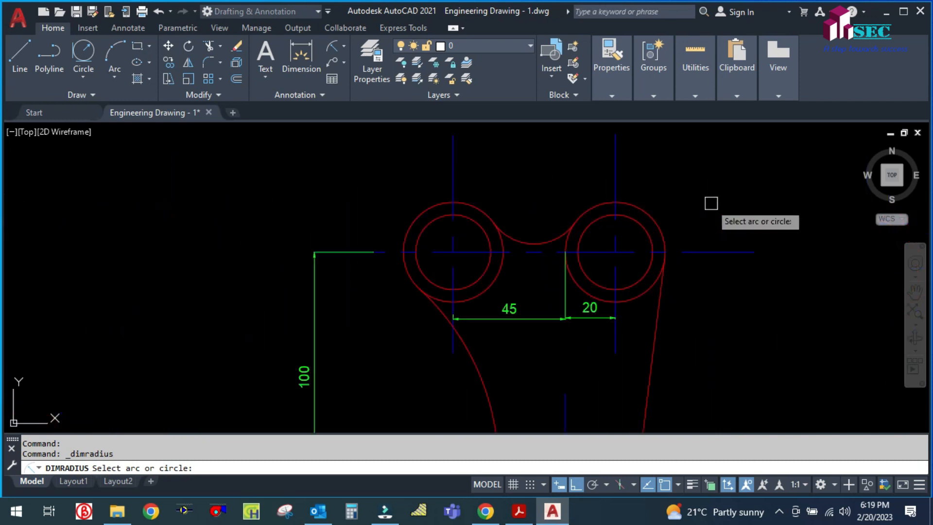
left_click(651, 214)
left_click(695, 180)
scroll(599, 218, "down", 4)
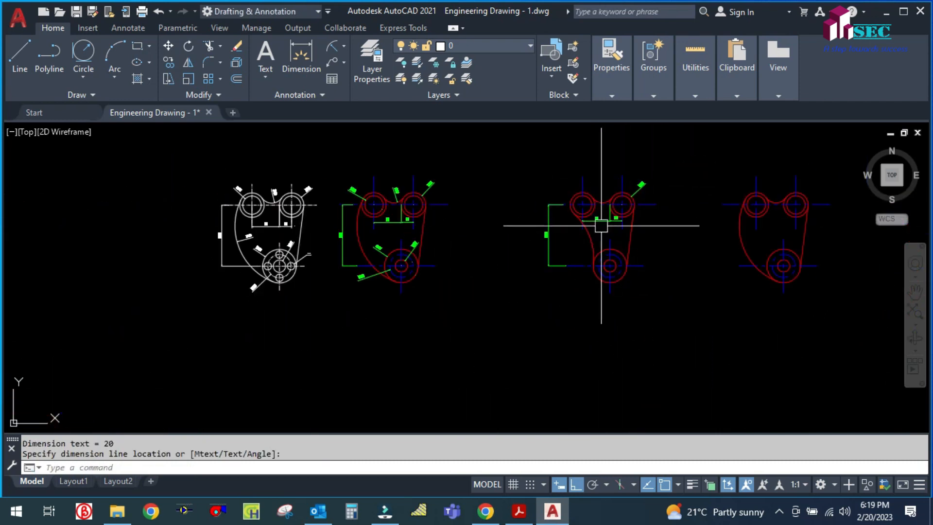
Step: Add a radius dimension to the concave arc joining the two upper circles of the inward-arc copy
scroll(591, 204, "up", 4)
left_click(557, 218)
key("Escape")
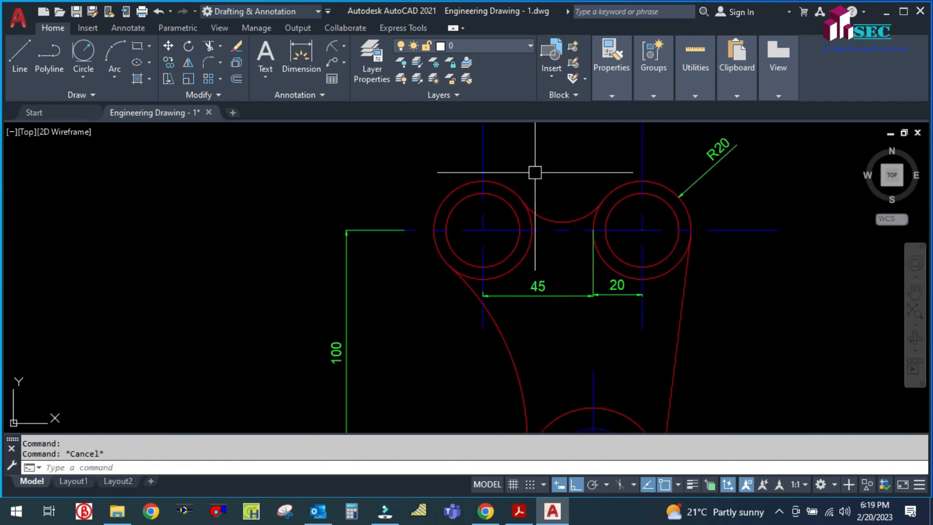
left_click(539, 213)
scroll(483, 157, "down", 4)
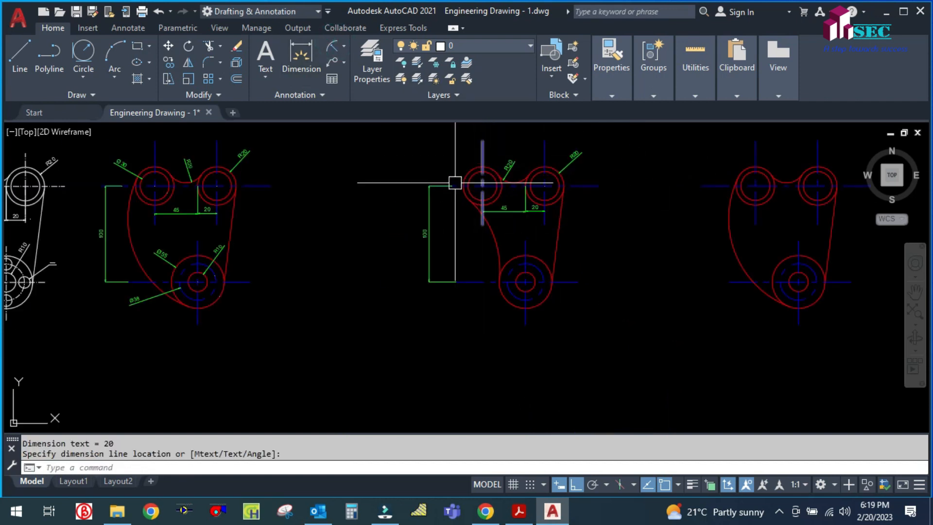
Step: Add a radius dimension to the innermost lower circle of the inward-arc copy, placing its text above the circles
scroll(529, 278, "up", 2)
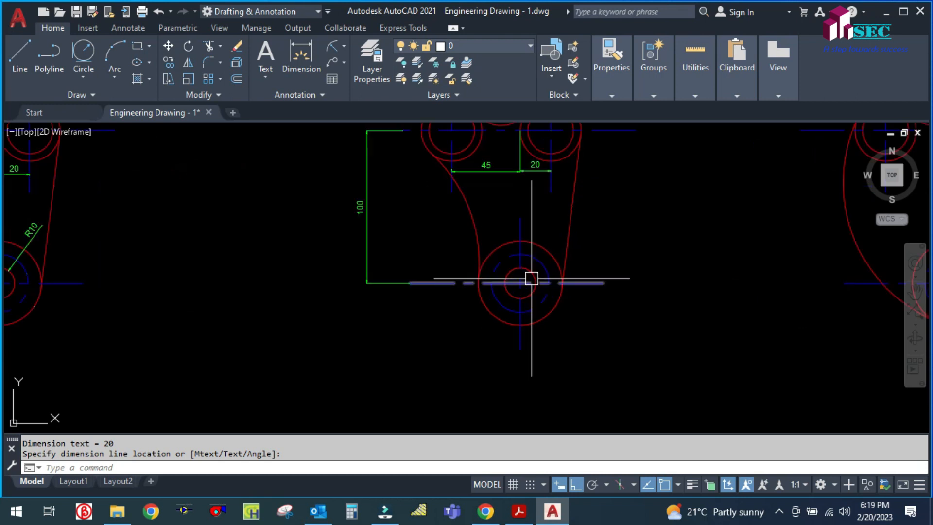
key("Return")
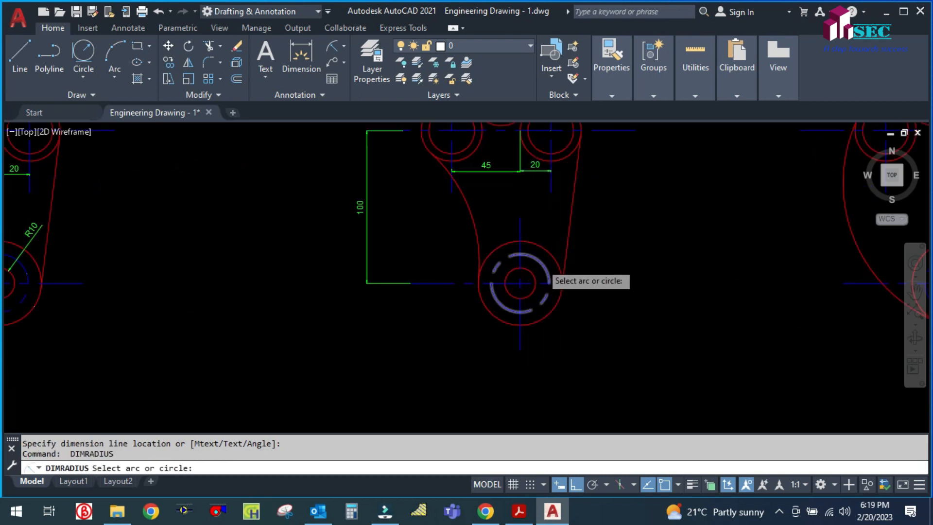
scroll(544, 263, "up", 4)
left_click(512, 282)
left_click(554, 167)
scroll(553, 166, "down", 5)
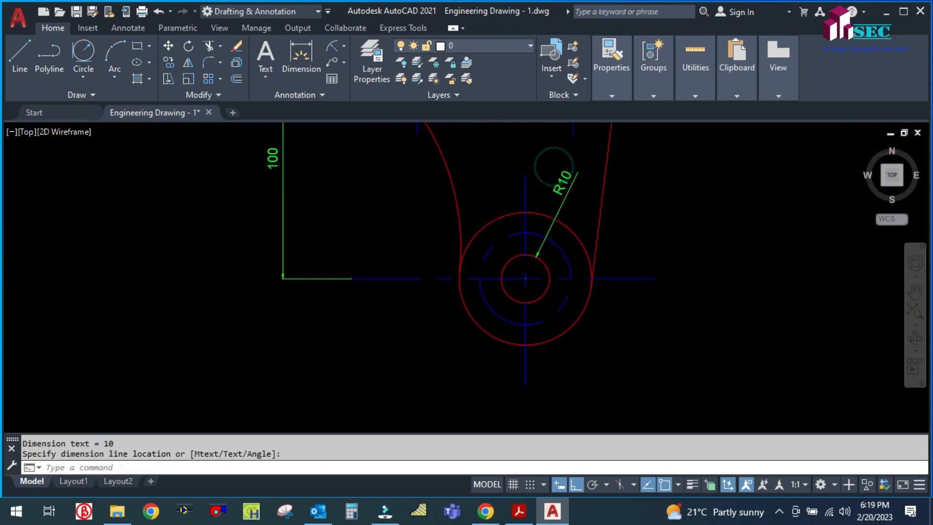
Step: Check the dimensioned reference copy, and add a diameter dimension to the upper-left inner circle of the inward-arc copy
scroll(199, 243, "up", 5)
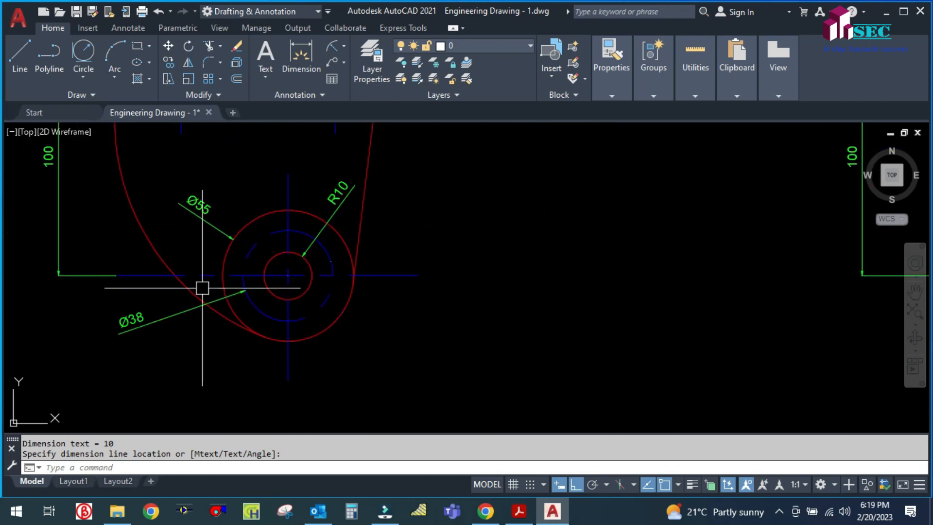
scroll(358, 283, "down", 5)
scroll(478, 246, "up", 5)
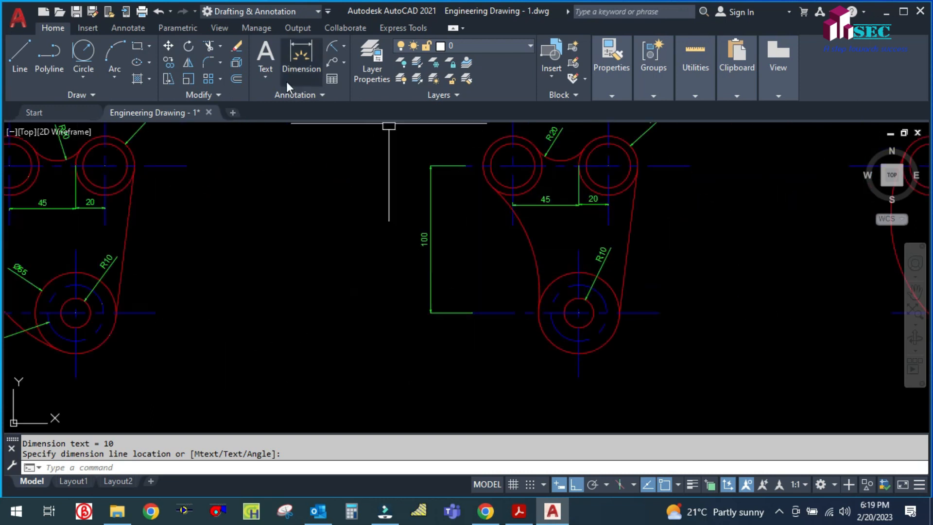
left_click(343, 46)
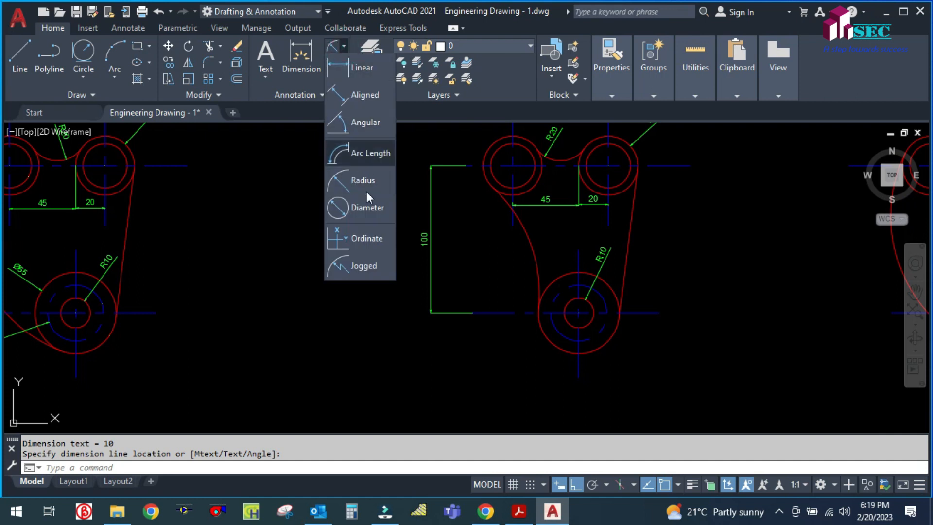
left_click(365, 209)
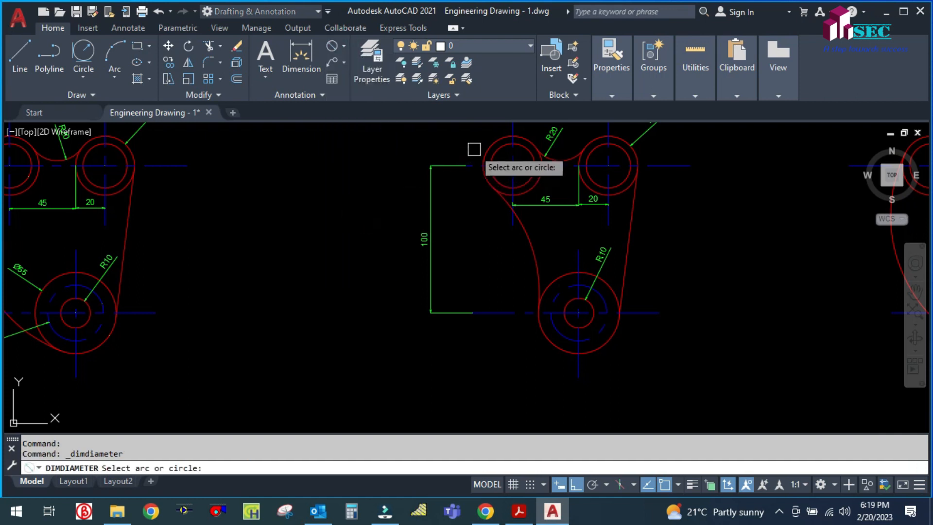
scroll(506, 171, "up", 3)
left_click(510, 172)
left_click(510, 172)
scroll(427, 156, "down", 5)
Step: Add a diameter dimension to the lower outer circle of the inward-arc copy, placing its text above and left of the circle
scroll(479, 217, "up", 6)
key("Return")
left_click(529, 267)
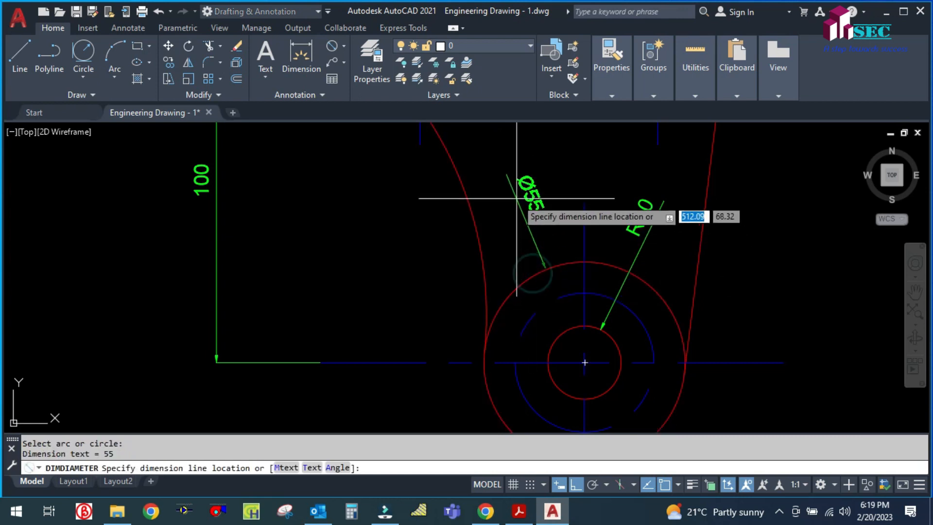
left_click(478, 188)
scroll(485, 217, "down", 5)
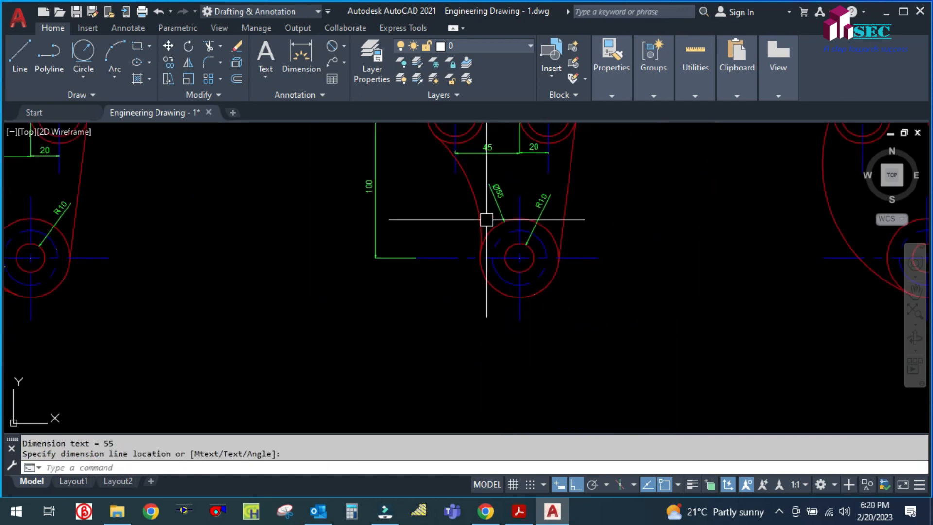
Step: Add a diameter dimension to the dashed blue lower circle, placing its text to the lower left outside the outline
scroll(485, 241, "up", 5)
key("Return")
left_click(512, 343)
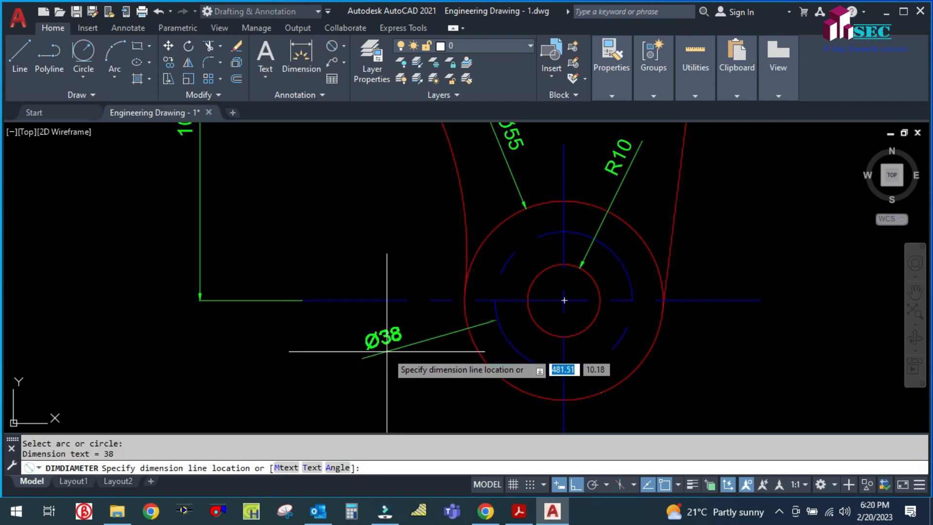
scroll(350, 292, "down", 5)
scroll(466, 279, "down", 2)
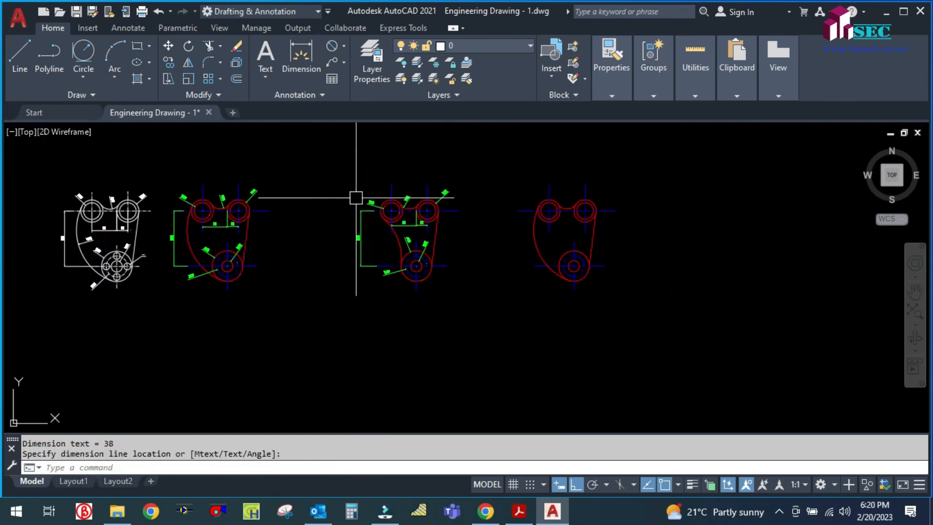